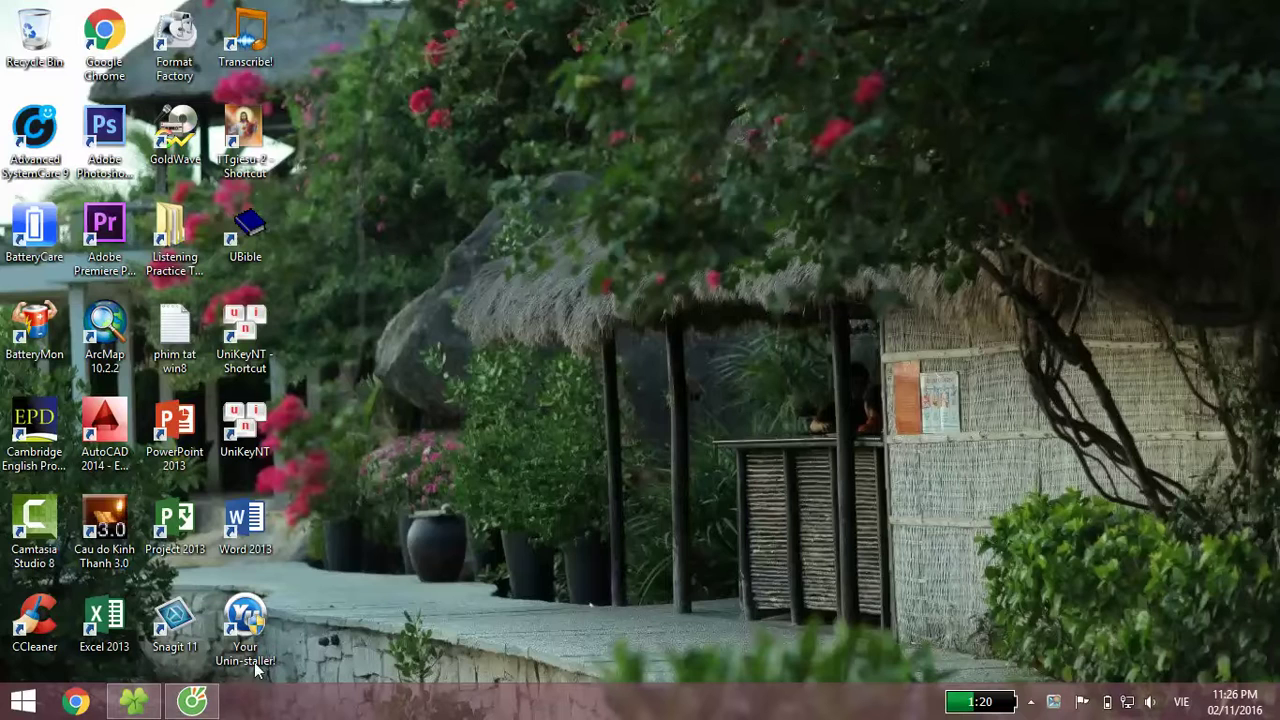
View the battery utility archives in the MediaFire file list, then return to the desktop and refresh it
{"action": "left_click", "coordinate": [192, 700]}
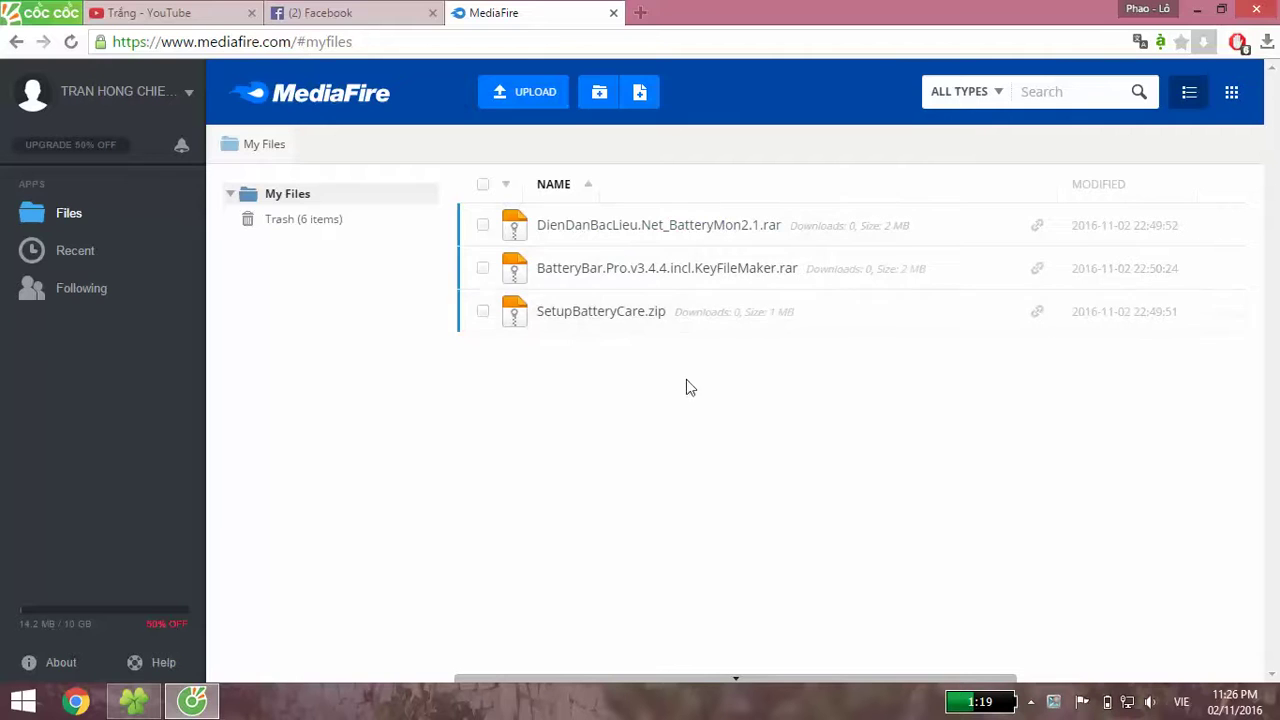
{"action": "left_click", "coordinate": [1199, 10]}
{"action": "right_click", "coordinate": [670, 166]}
{"action": "left_click", "coordinate": [690, 217]}
{"action": "right_click", "coordinate": [642, 116]}
{"action": "left_click", "coordinate": [690, 167]}
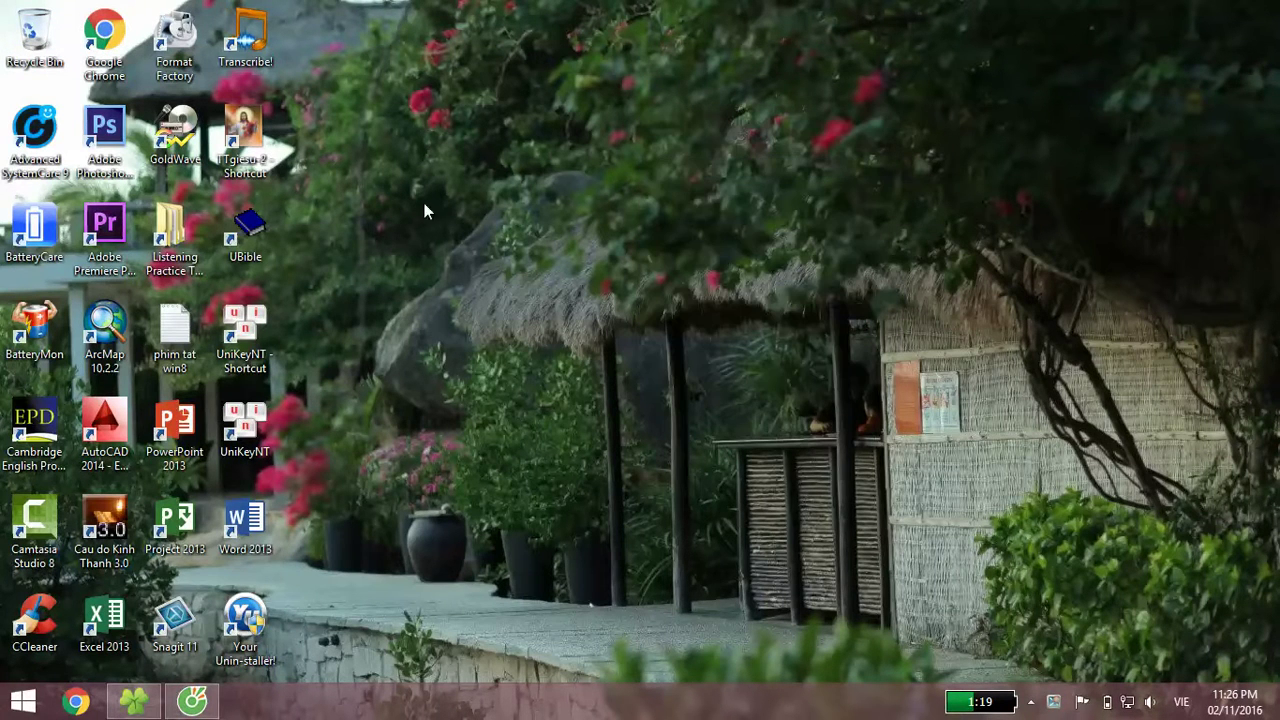
Move the BatteryCare and BatteryMon shortcuts side by side into the empty area of the desktop, away from the other icons
{"action": "left_click_drag", "start_coordinate": [34, 230], "coordinate": [457, 133]}
{"action": "left_click_drag", "start_coordinate": [34, 327], "coordinate": [568, 127]}
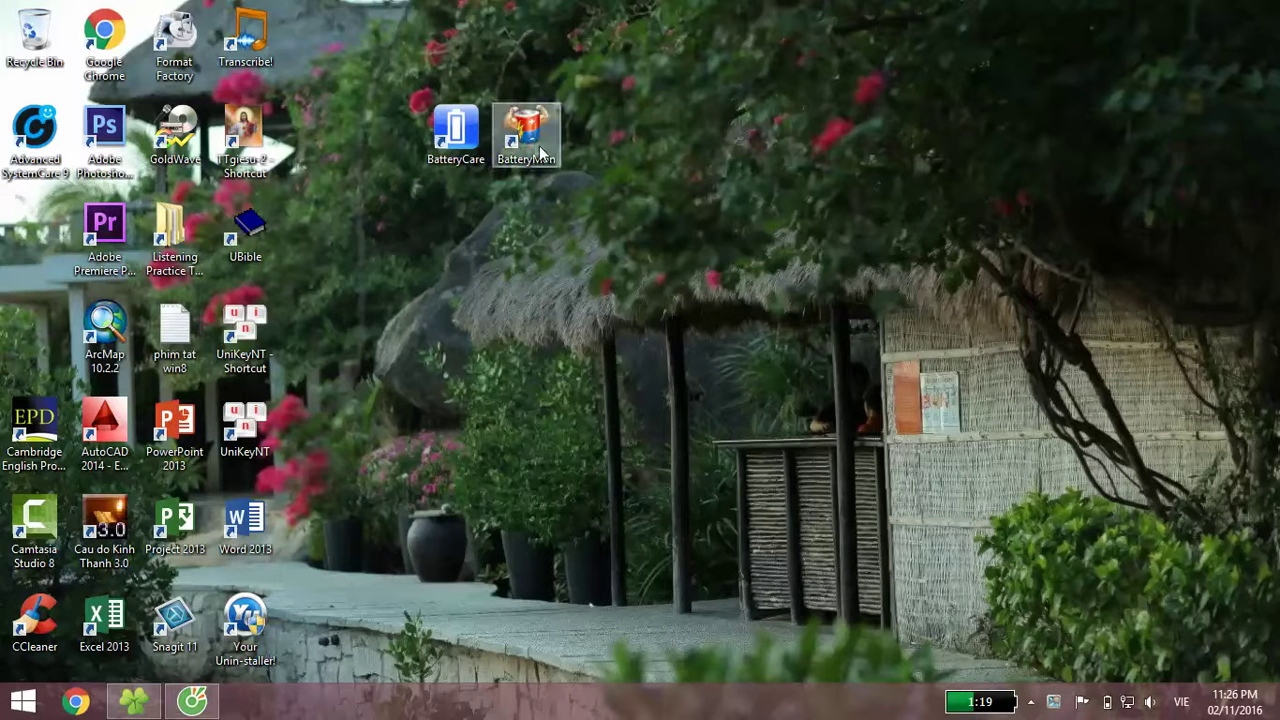
{"action": "left_click", "coordinate": [475, 148]}
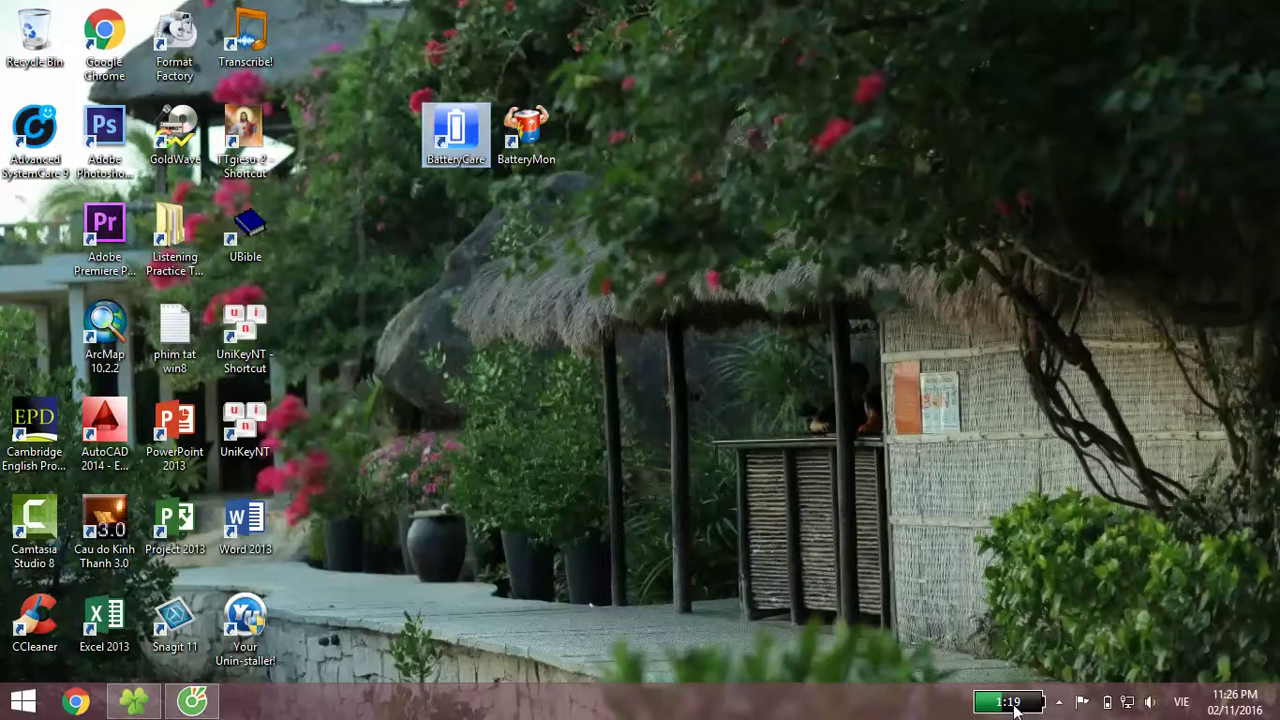
Check the battery details in the BatteryBar Pro taskbar pop-up and refresh the desktop
{"action": "mouse_move", "coordinate": [1012, 712]}
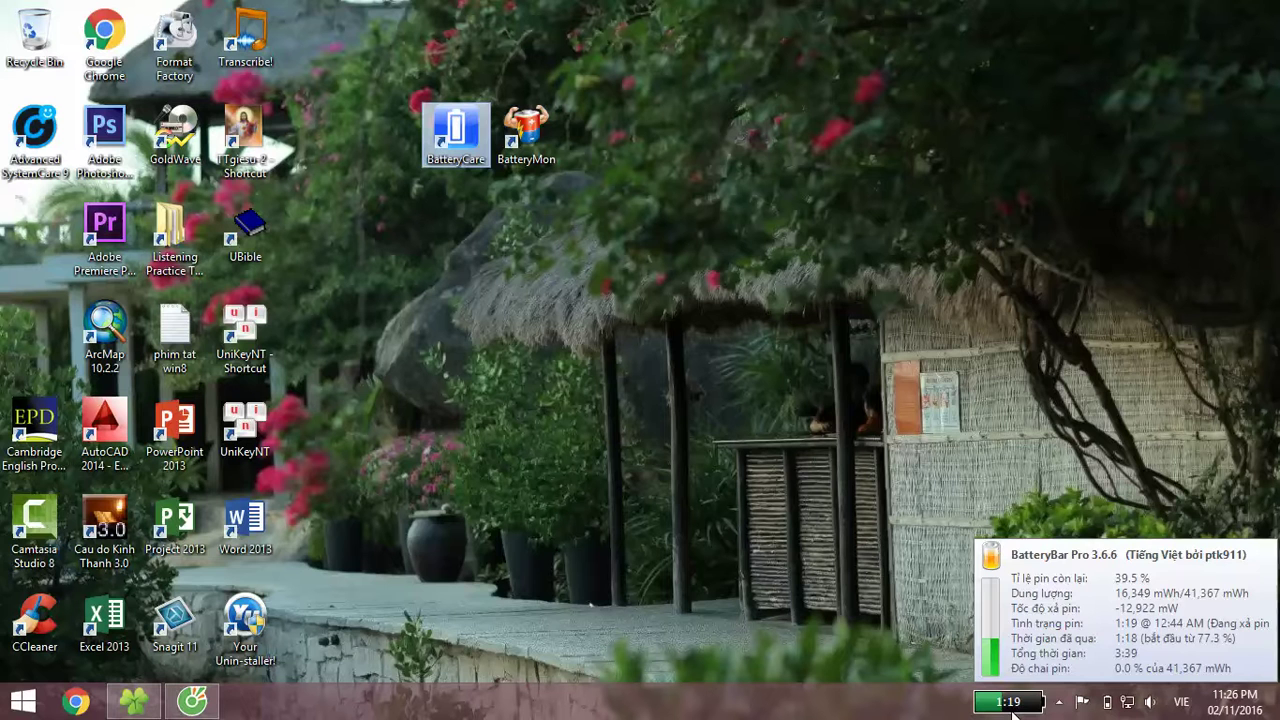
{"action": "right_click", "coordinate": [828, 151]}
{"action": "left_click", "coordinate": [900, 203]}
{"action": "right_click", "coordinate": [677, 100]}
{"action": "left_click", "coordinate": [718, 149]}
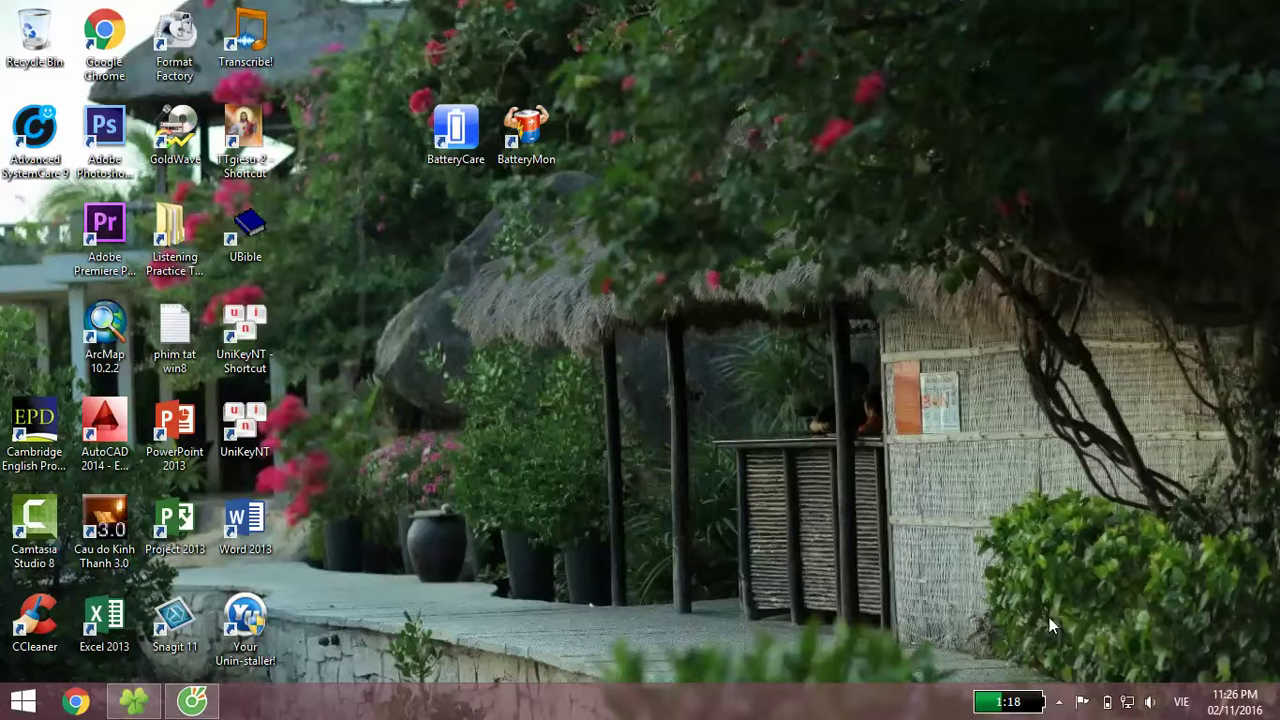
Show the BatteryCare window from its notification area icon and move it higher on the desktop
{"action": "left_click", "coordinate": [1059, 702]}
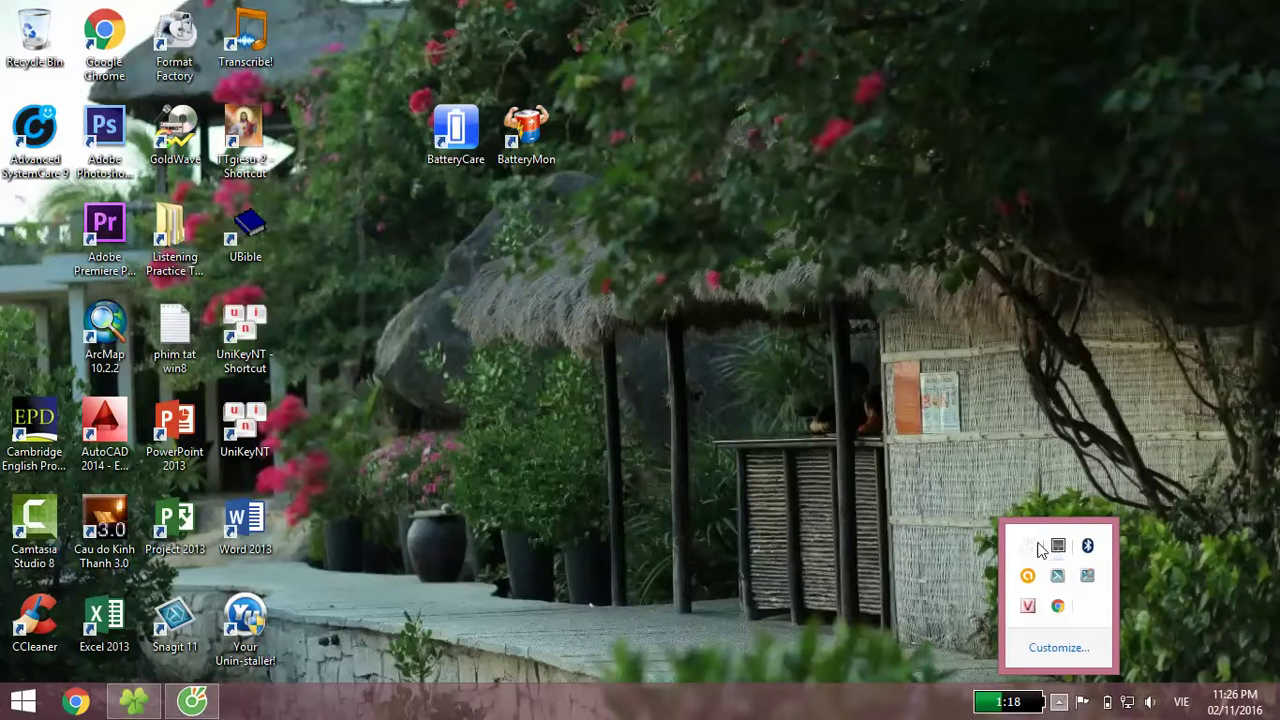
{"action": "right_click", "coordinate": [1030, 546]}
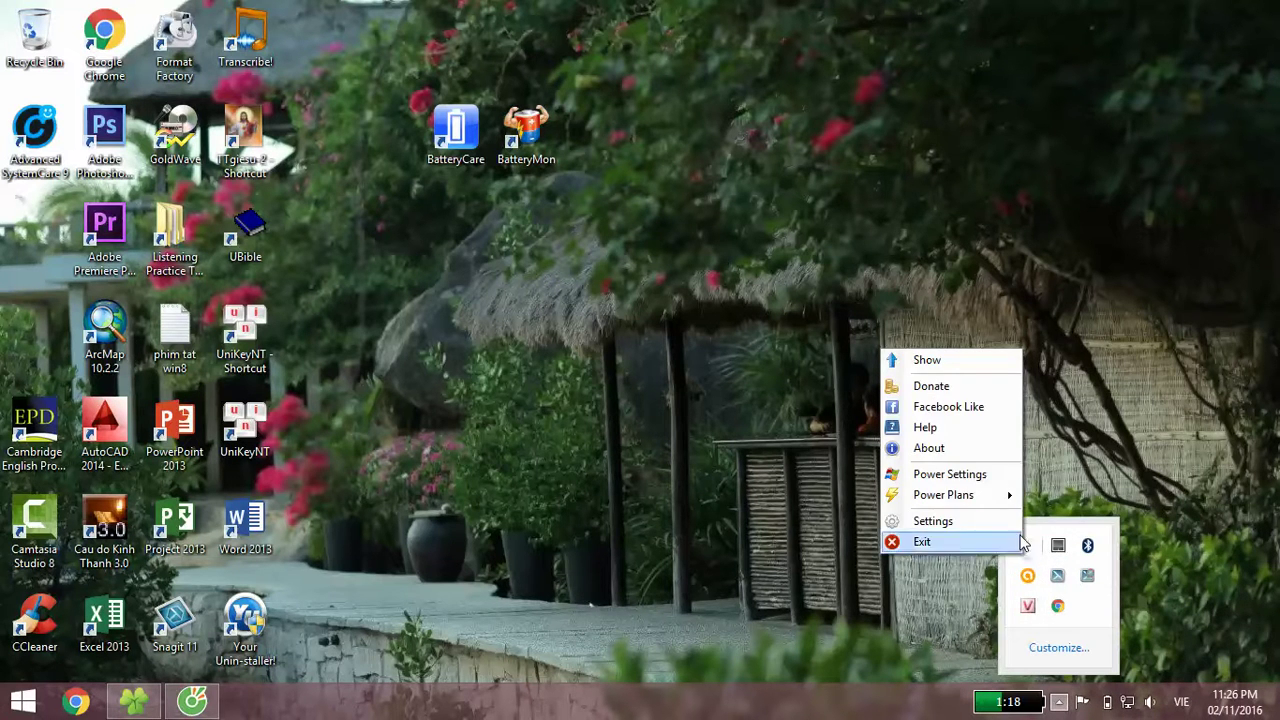
{"action": "left_click", "coordinate": [924, 359]}
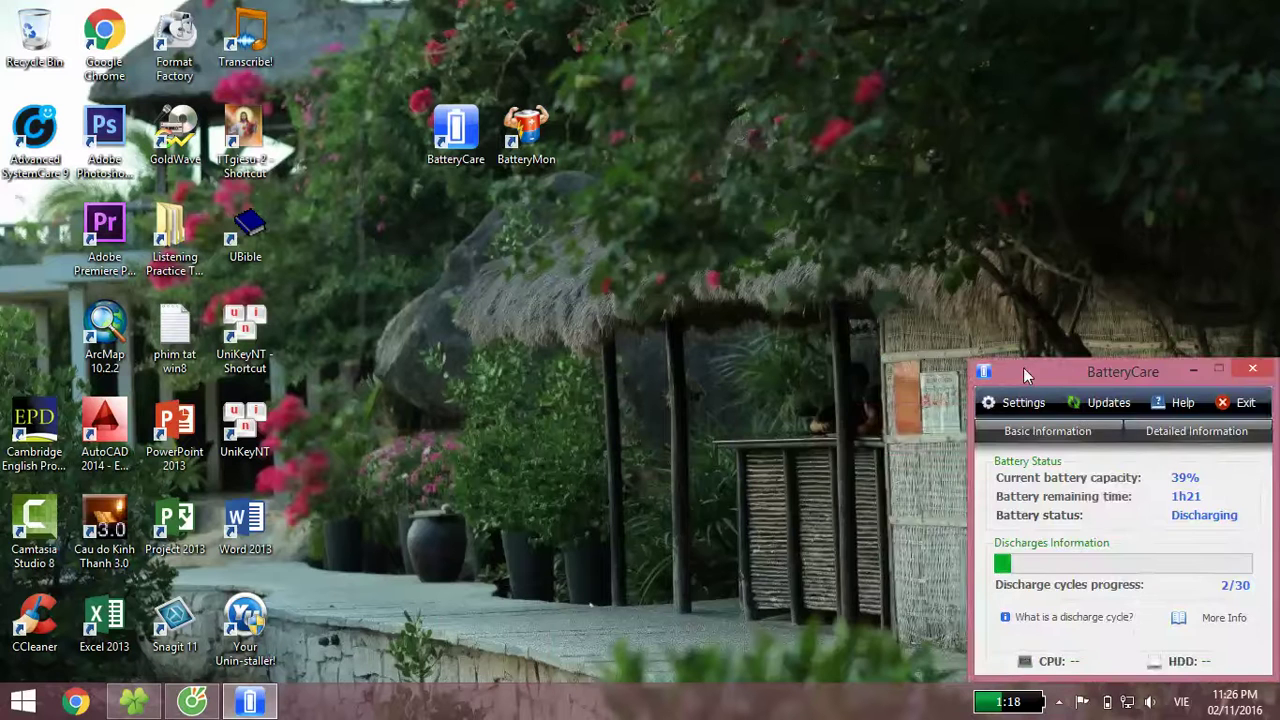
{"action": "left_click_drag", "start_coordinate": [1023, 367], "coordinate": [767, 31]}
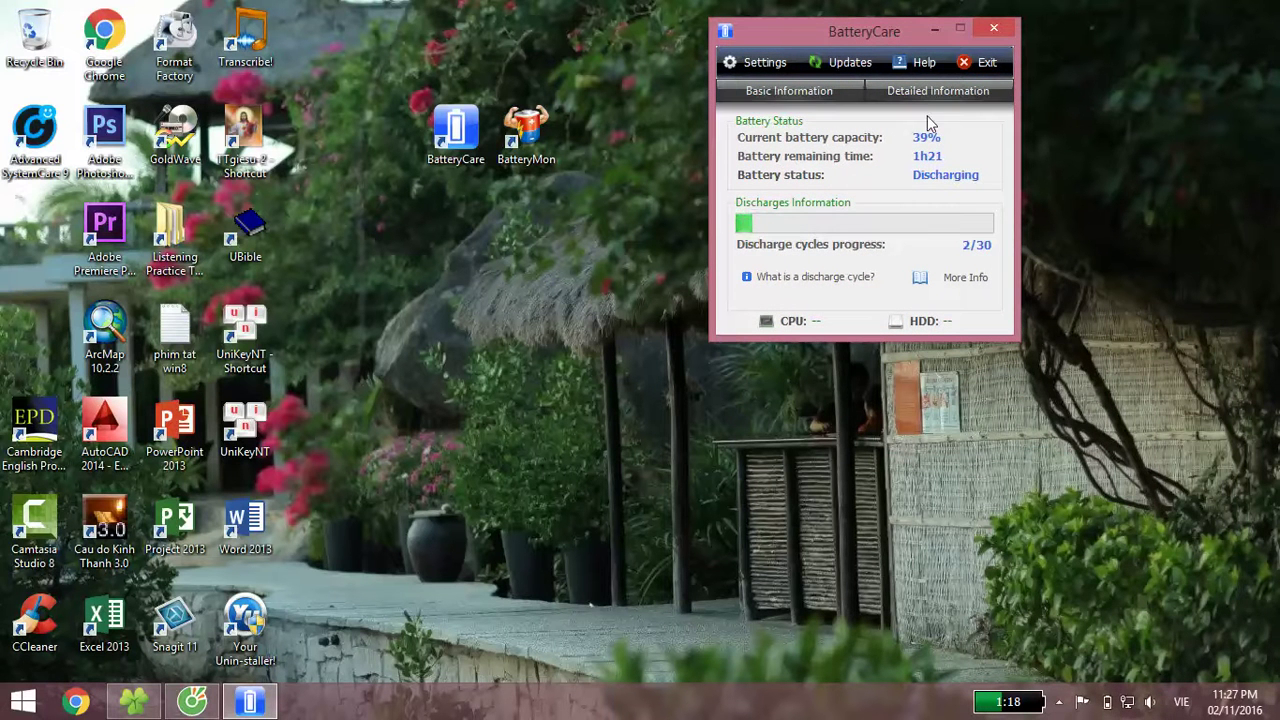
Review BatteryCare's General settings without changing them, and look at its Detailed Information and Basic Information pages
{"action": "left_click", "coordinate": [758, 64]}
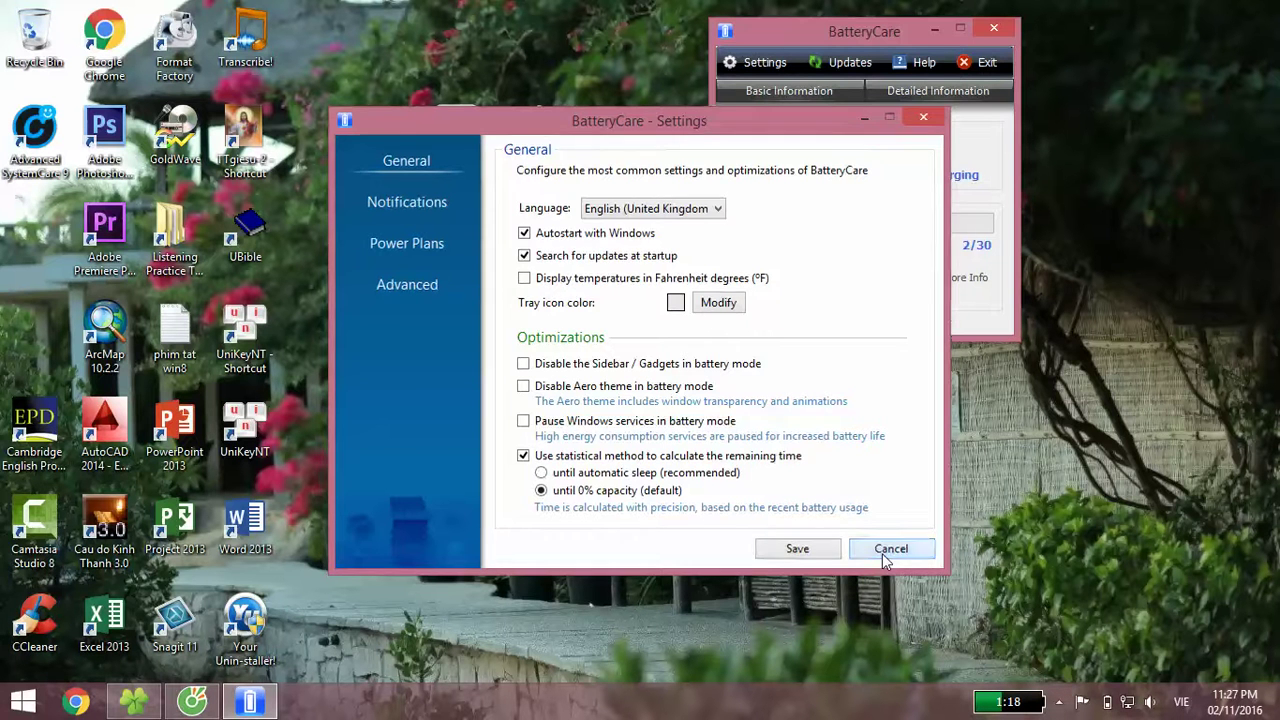
{"action": "left_click", "coordinate": [886, 550]}
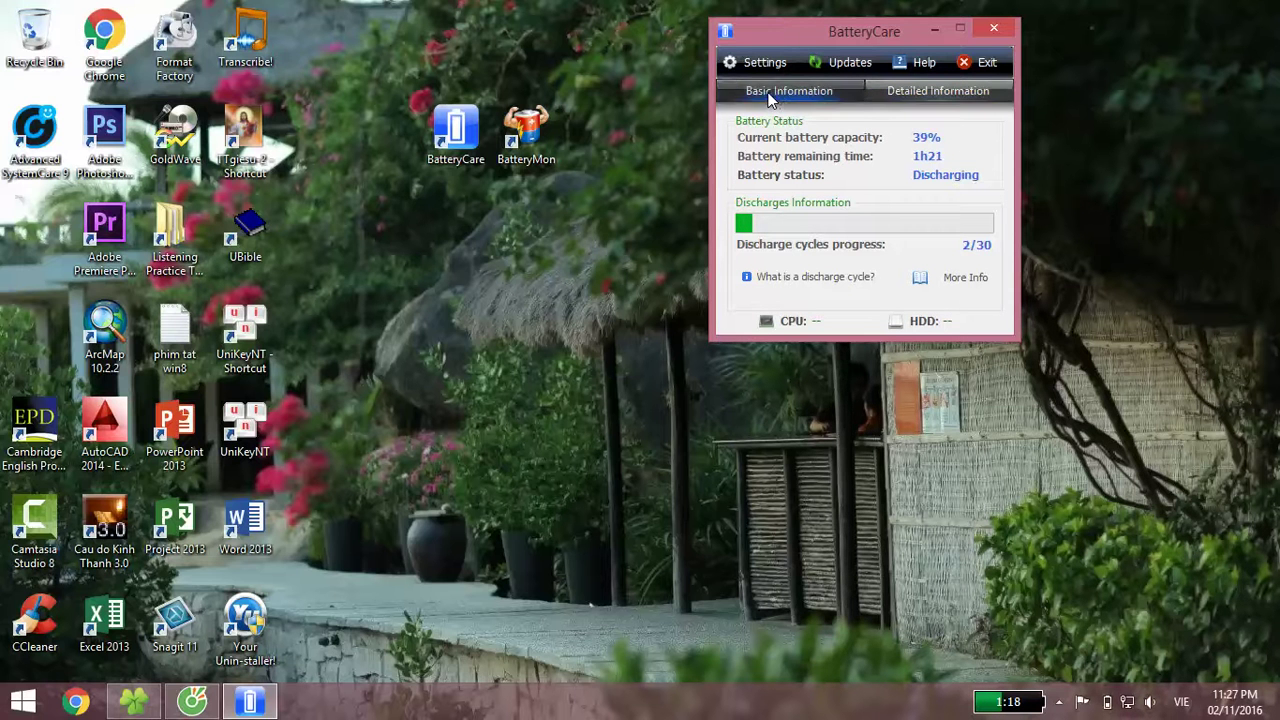
{"action": "left_click", "coordinate": [905, 90]}
{"action": "left_click", "coordinate": [835, 92]}
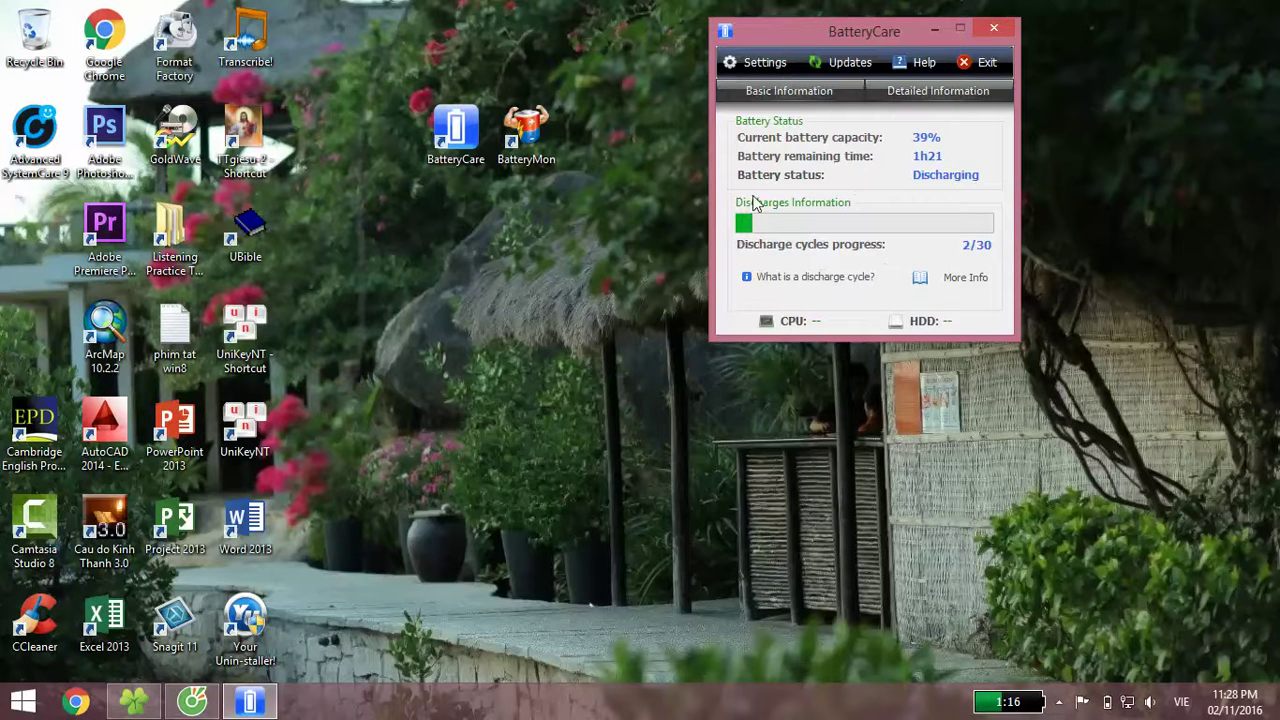
Examine the battery's capacity, voltage and wear level in BatteryCare's Detailed Information, return to Basic Information and minimize the window
{"action": "left_click_drag", "start_coordinate": [768, 43], "coordinate": [671, 98]}
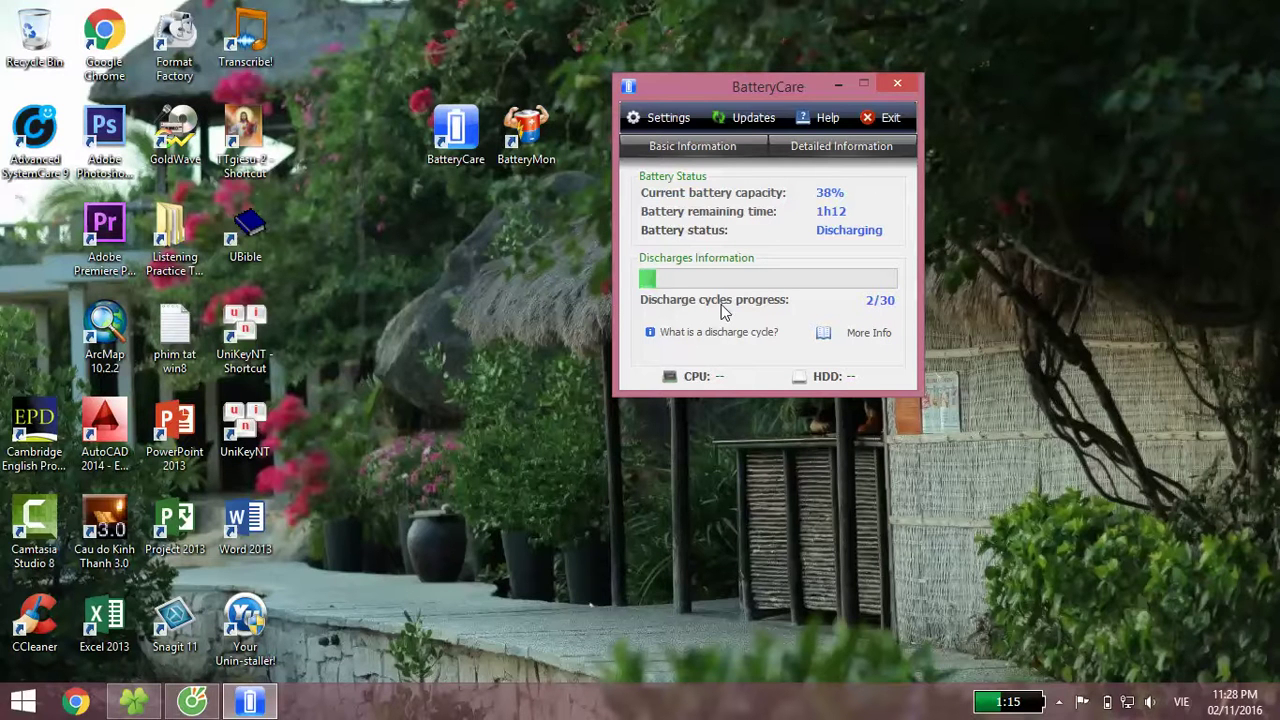
{"action": "left_click", "coordinate": [823, 160]}
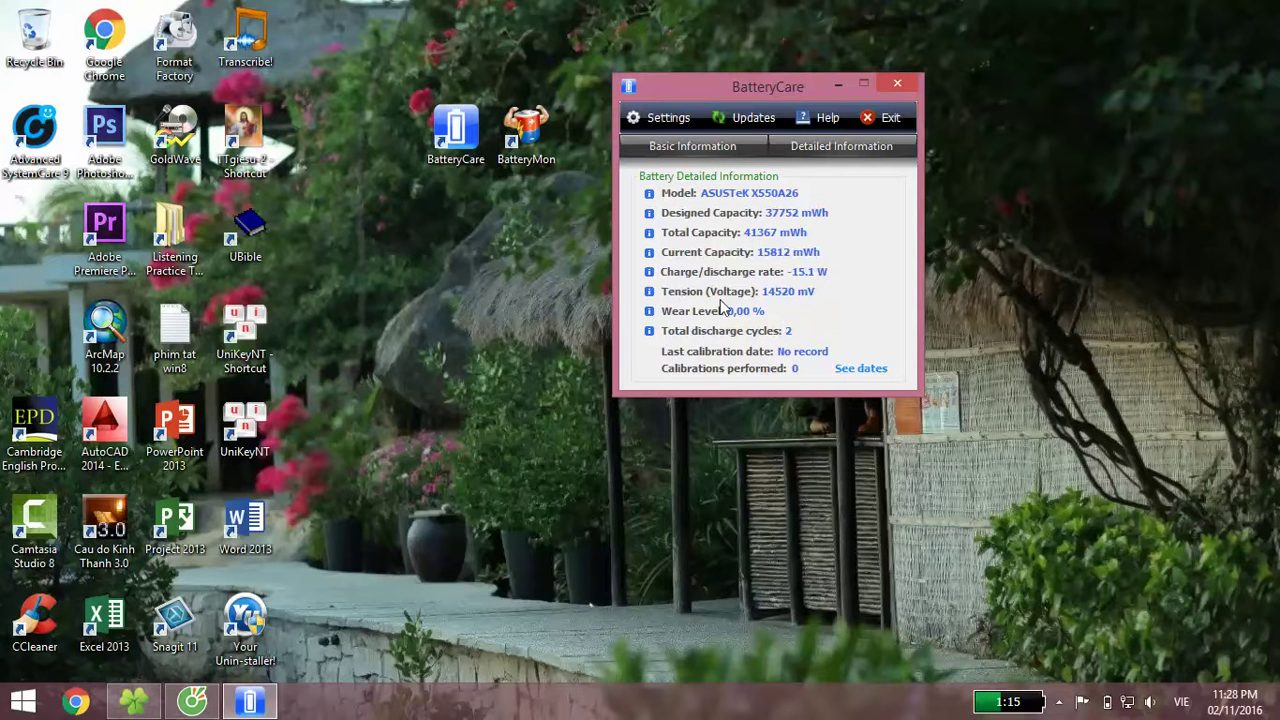
{"action": "mouse_move", "coordinate": [727, 300]}
{"action": "mouse_move", "coordinate": [706, 242]}
{"action": "left_click", "coordinate": [718, 148]}
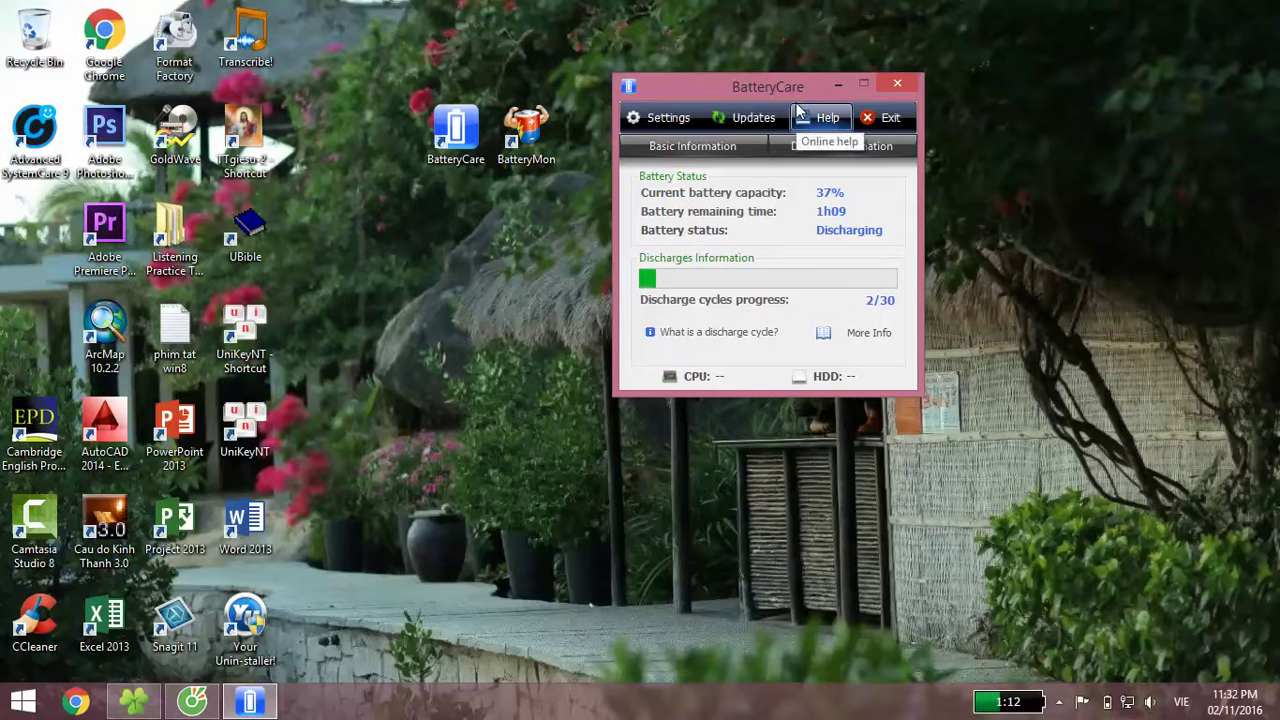
{"action": "left_click", "coordinate": [837, 86]}
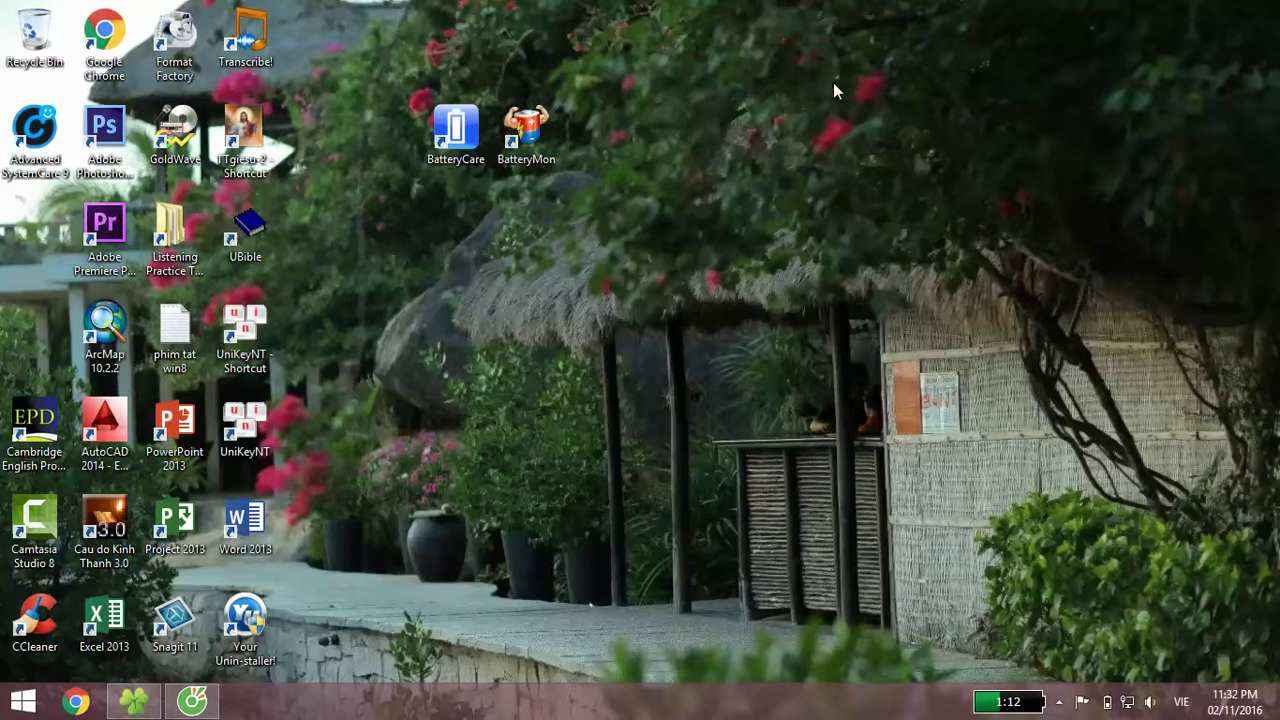
Launch BatteryMon, move its window clear of the desktop icons and start monitoring the battery
{"action": "double_click", "coordinate": [526, 130]}
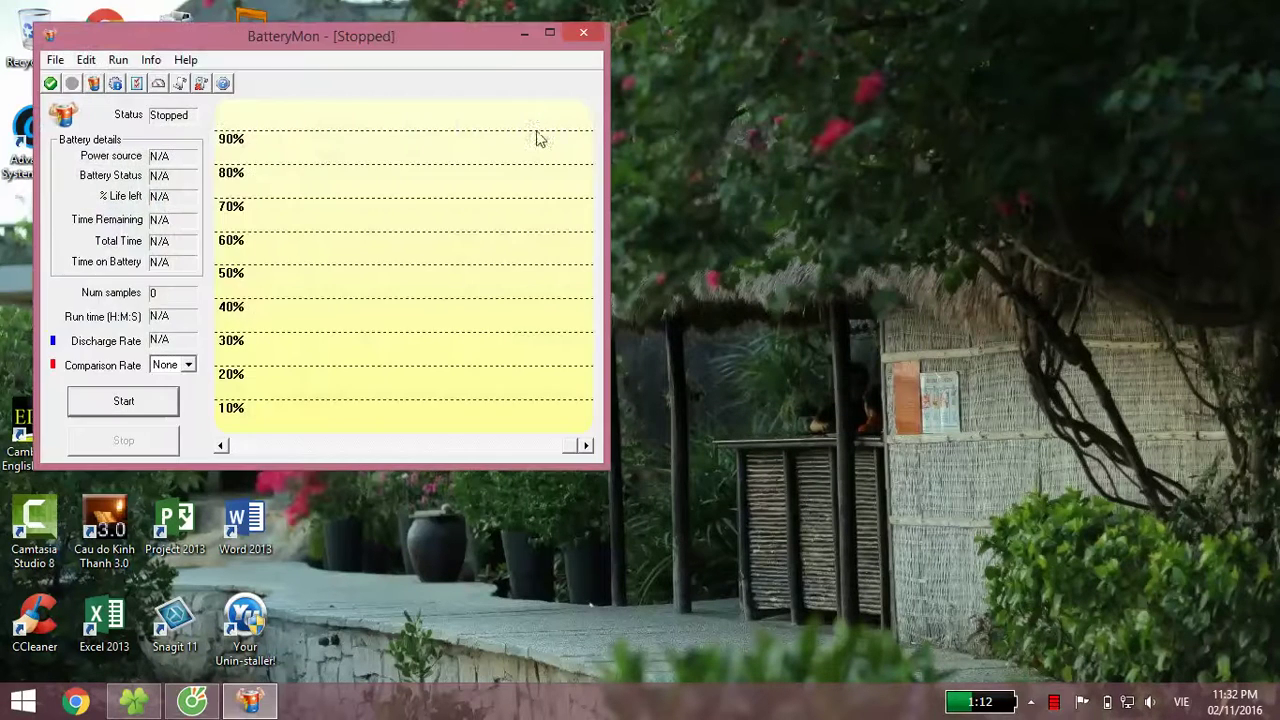
{"action": "left_click_drag", "start_coordinate": [492, 36], "coordinate": [1052, 34]}
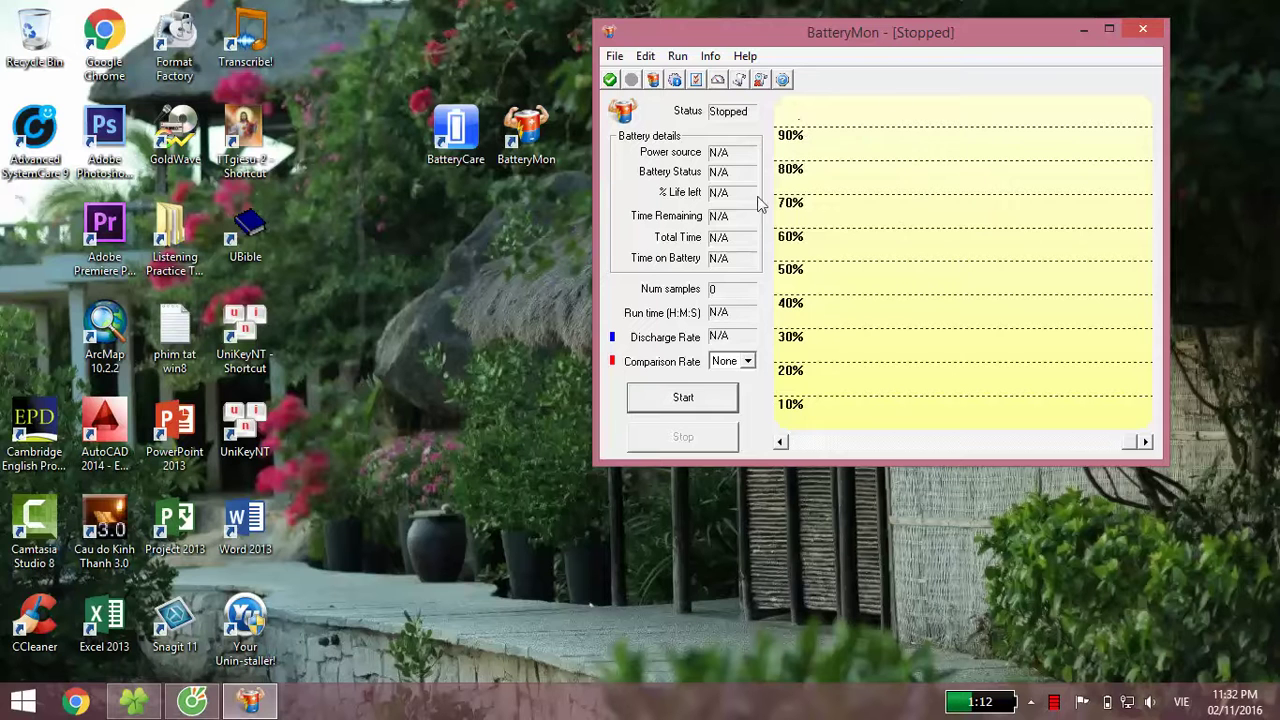
{"action": "left_click", "coordinate": [700, 398]}
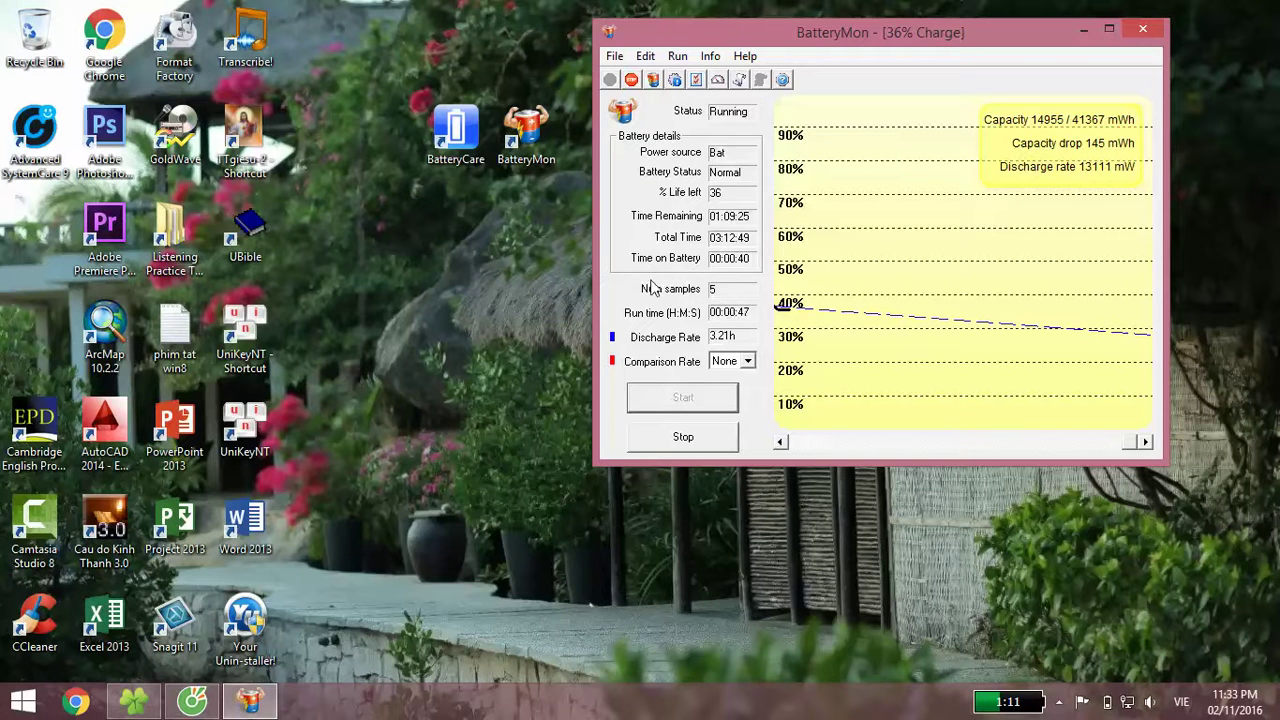
Examine the battery's manufacturer, capacity and voltage data in BatteryMon's Battery Information window, then close BatteryMon
{"action": "left_click", "coordinate": [653, 80]}
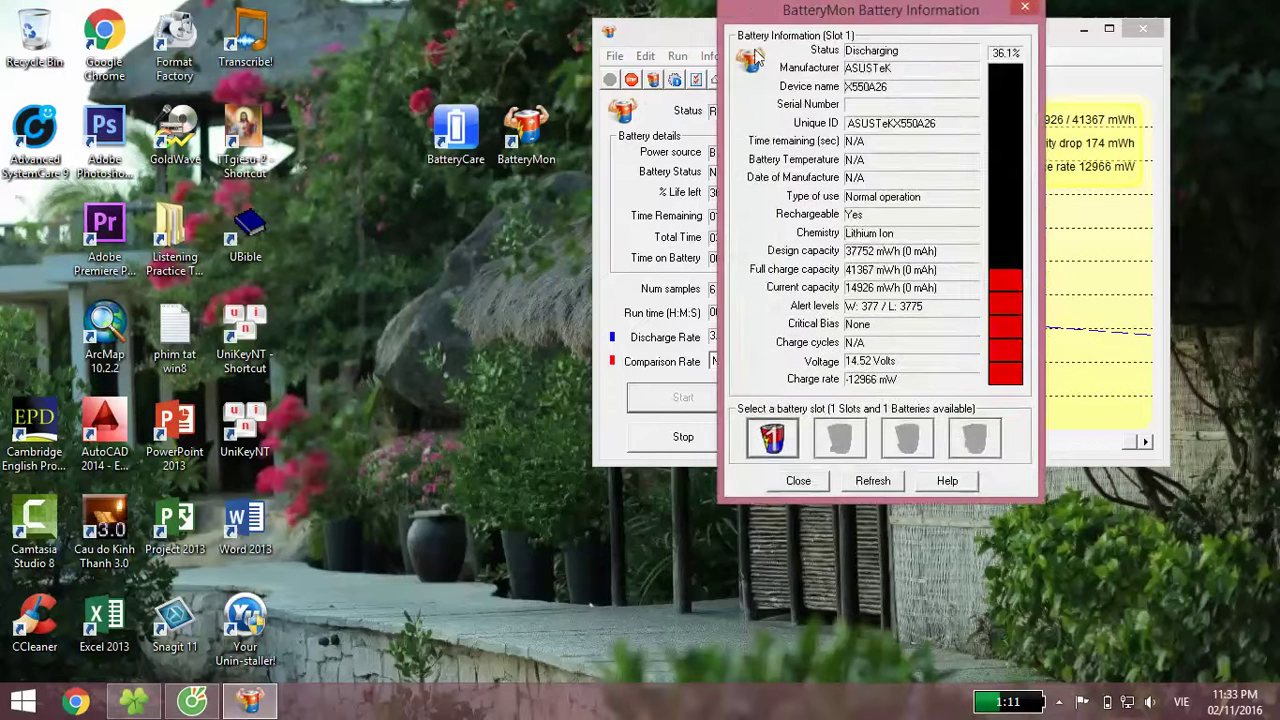
{"action": "left_click_drag", "start_coordinate": [767, 24], "coordinate": [510, 55]}
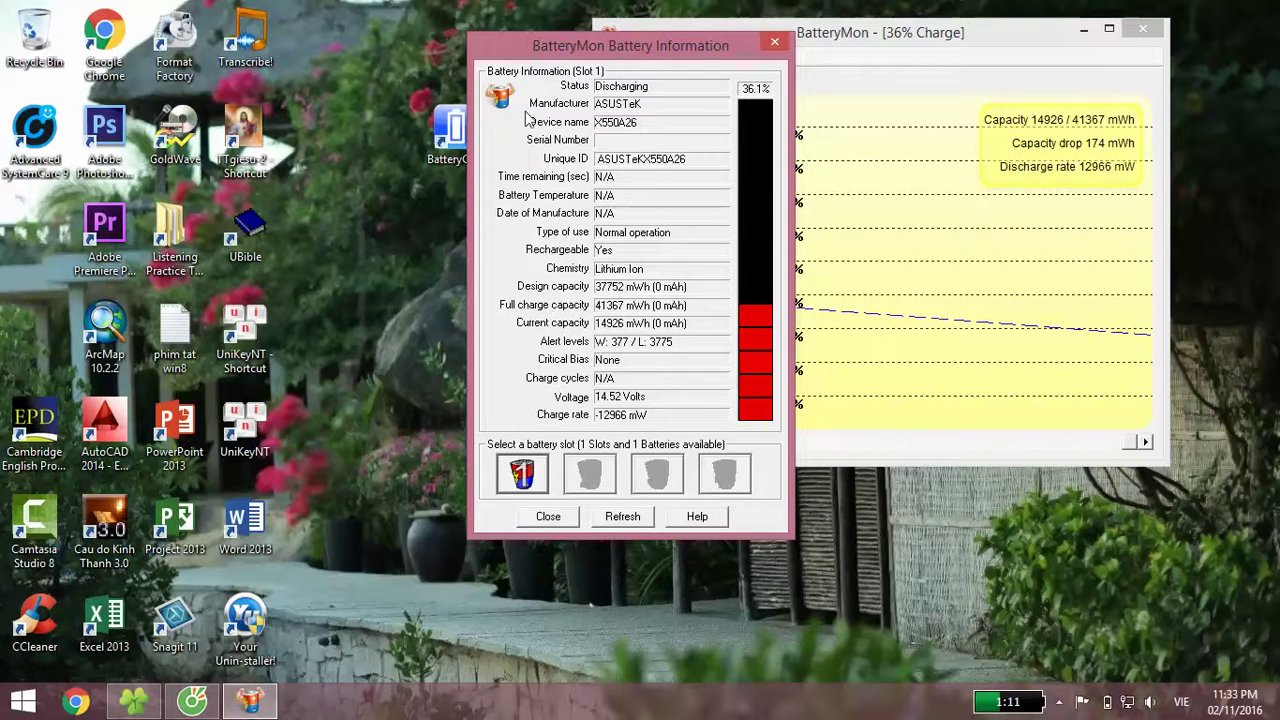
{"action": "left_click_drag", "start_coordinate": [550, 48], "coordinate": [619, 33]}
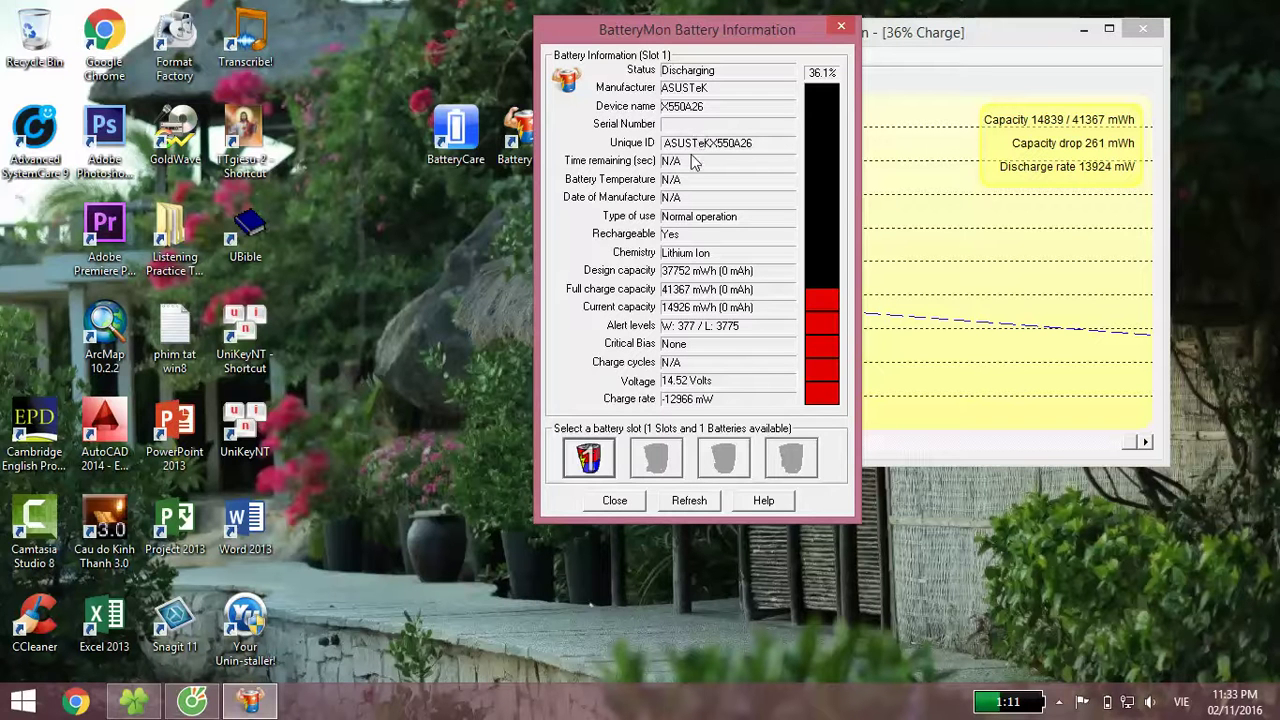
{"action": "left_click", "coordinate": [614, 500]}
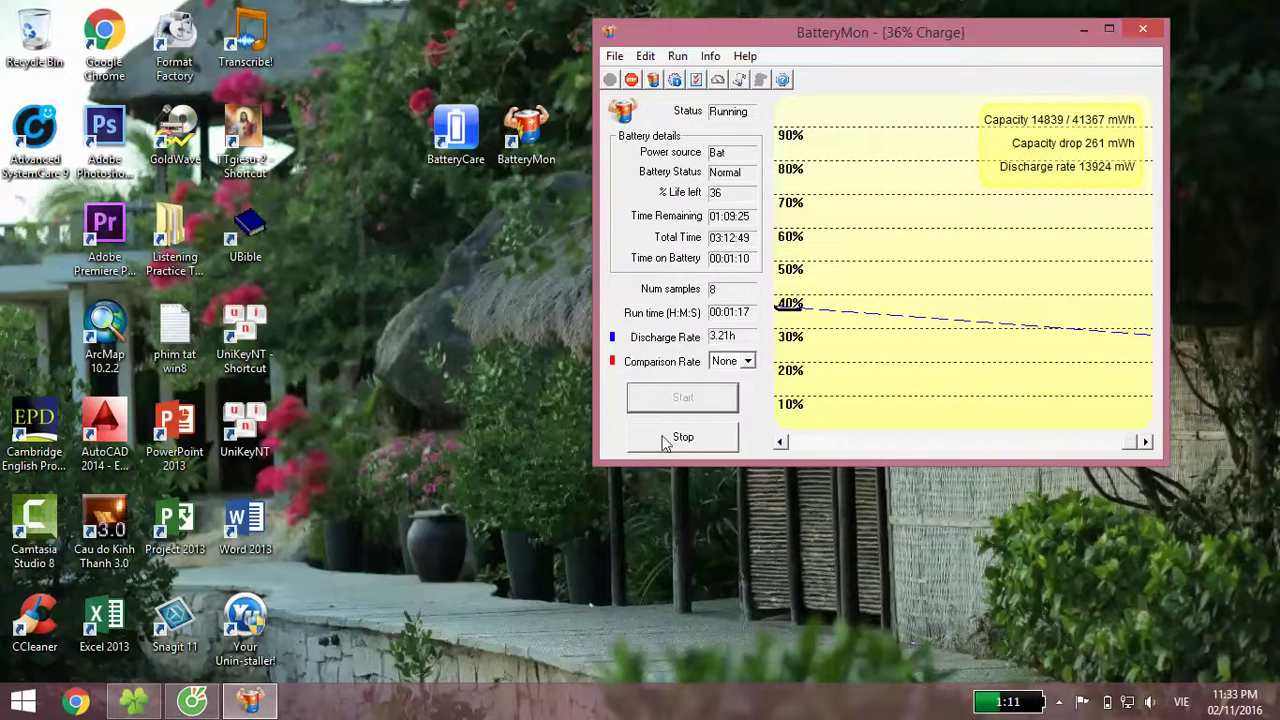
{"action": "left_click", "coordinate": [1140, 32]}
Open the BatteryBar settings window and reposition it on the desktop
{"action": "mouse_move", "coordinate": [1010, 698]}
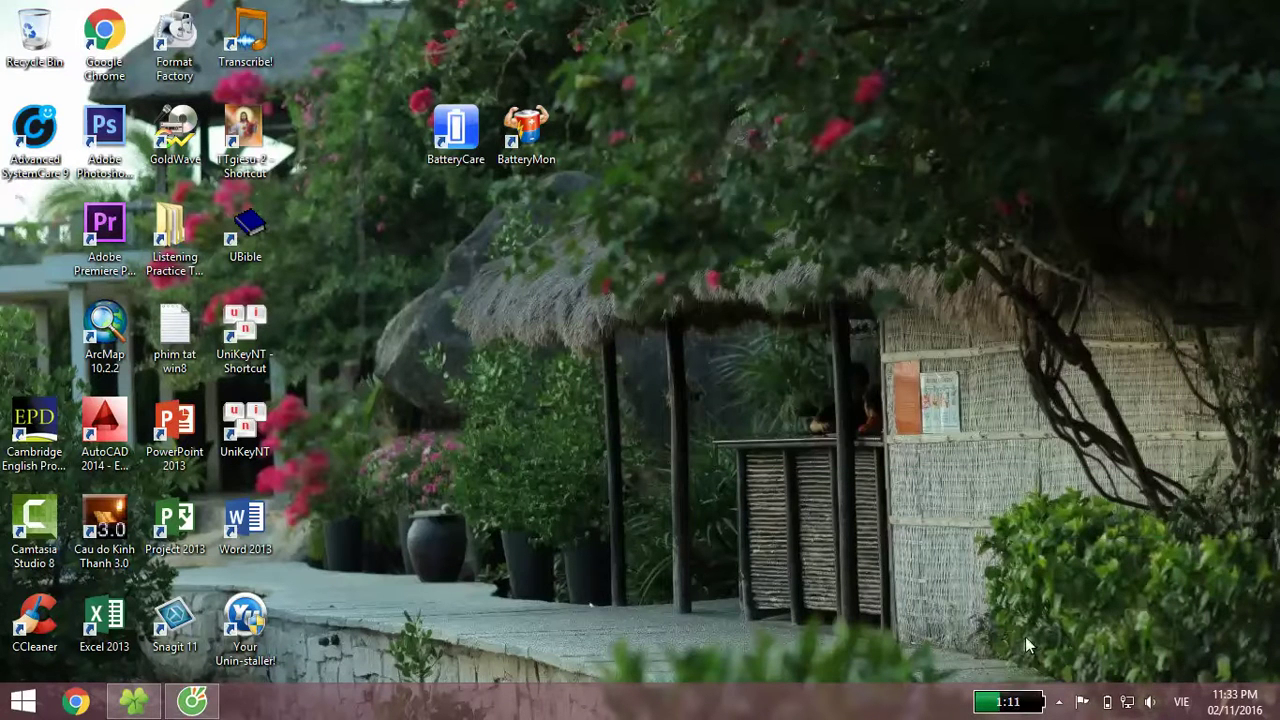
{"action": "right_click", "coordinate": [1015, 706]}
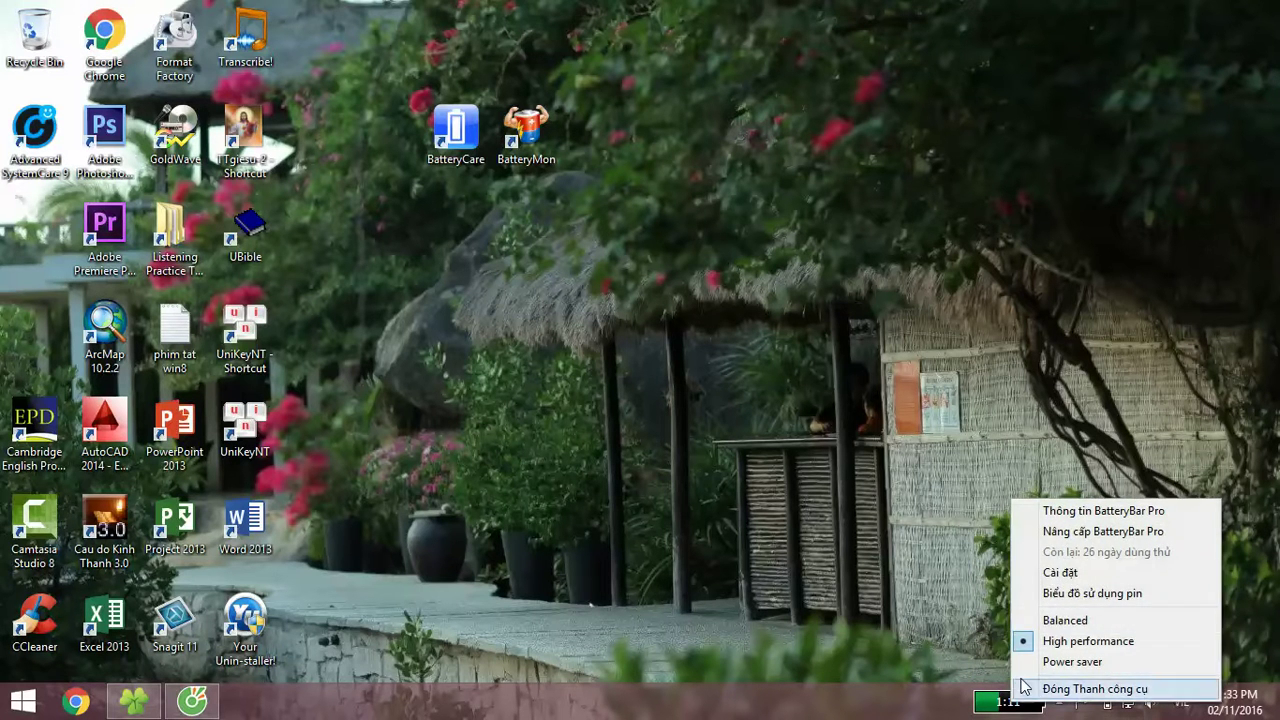
{"action": "left_click", "coordinate": [1072, 598]}
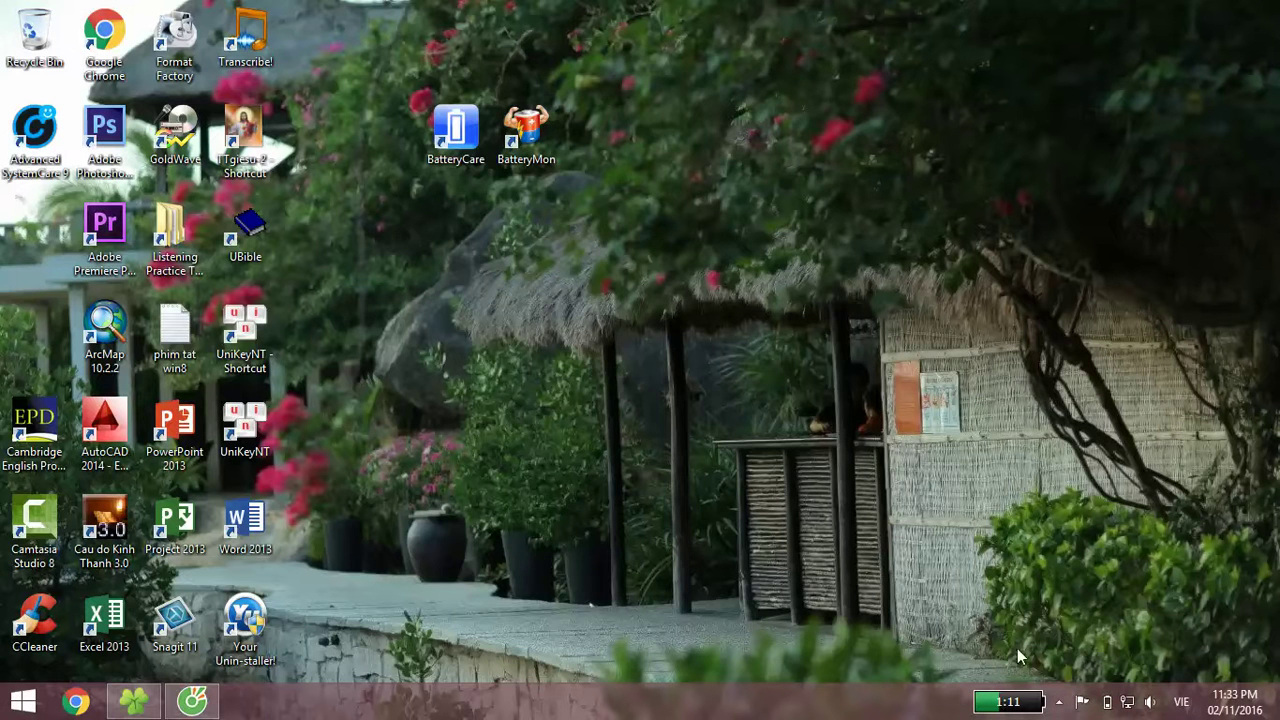
{"action": "double_click", "coordinate": [1000, 708]}
{"action": "left_click_drag", "start_coordinate": [497, 78], "coordinate": [654, 33]}
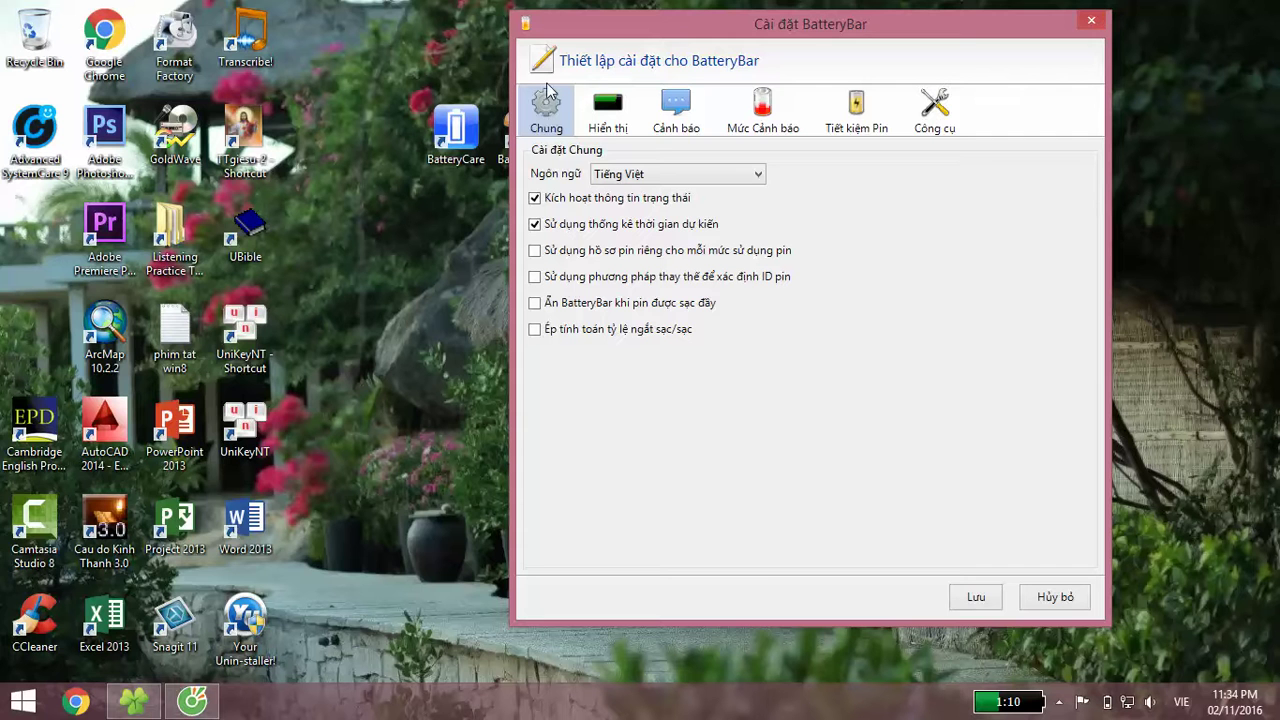
Look through the interface languages, keeping Tiếng Việt, and view the Hiển thị and Cảnh báo settings
{"action": "left_click", "coordinate": [657, 176]}
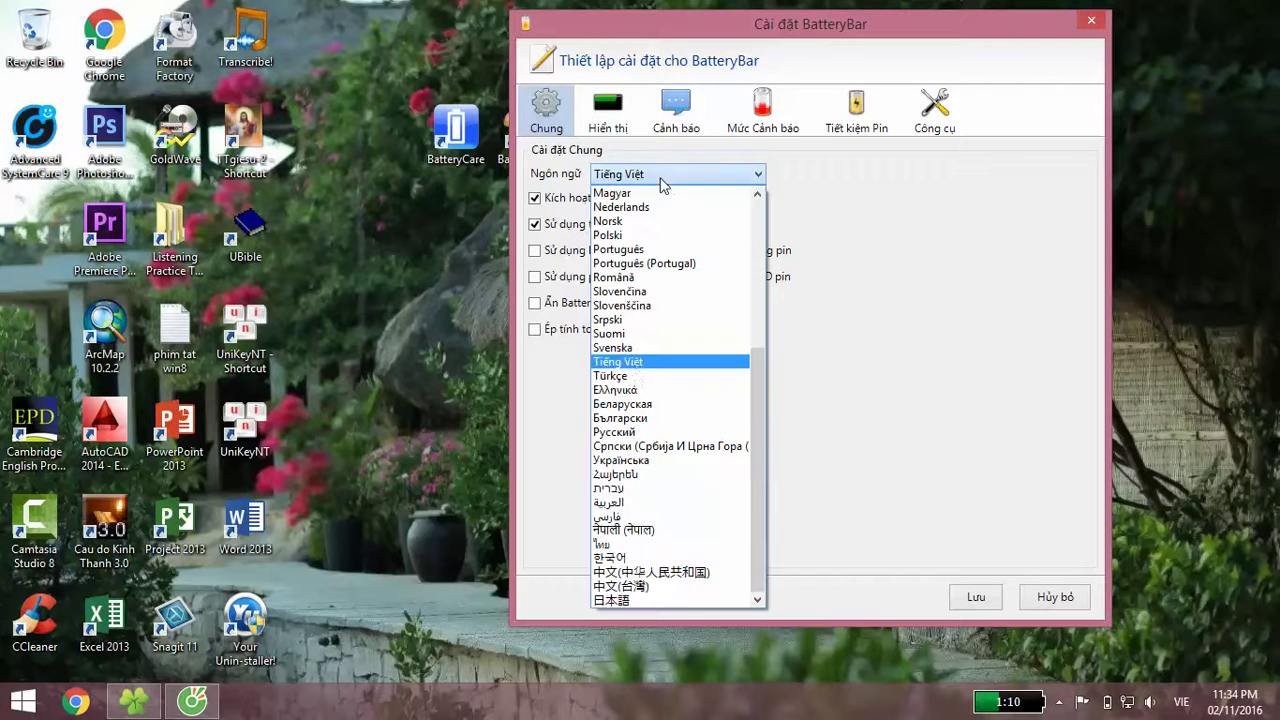
{"action": "left_click", "coordinate": [655, 348]}
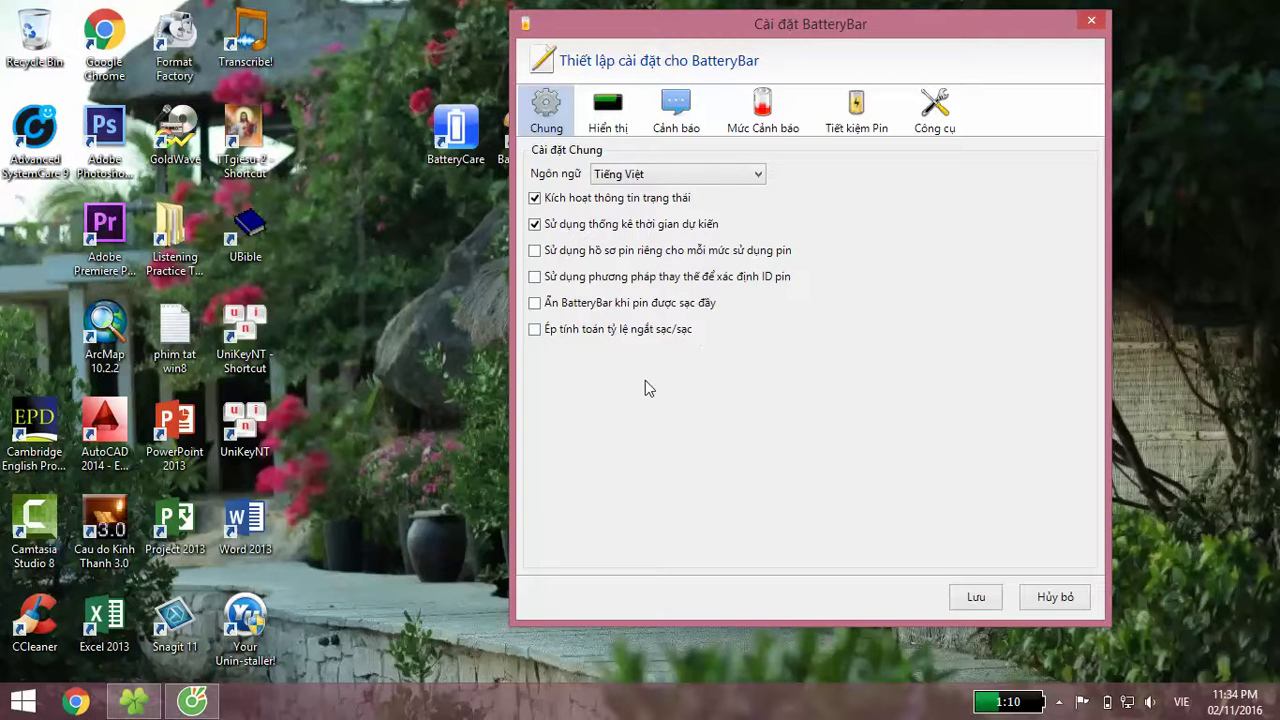
{"action": "left_click", "coordinate": [612, 120]}
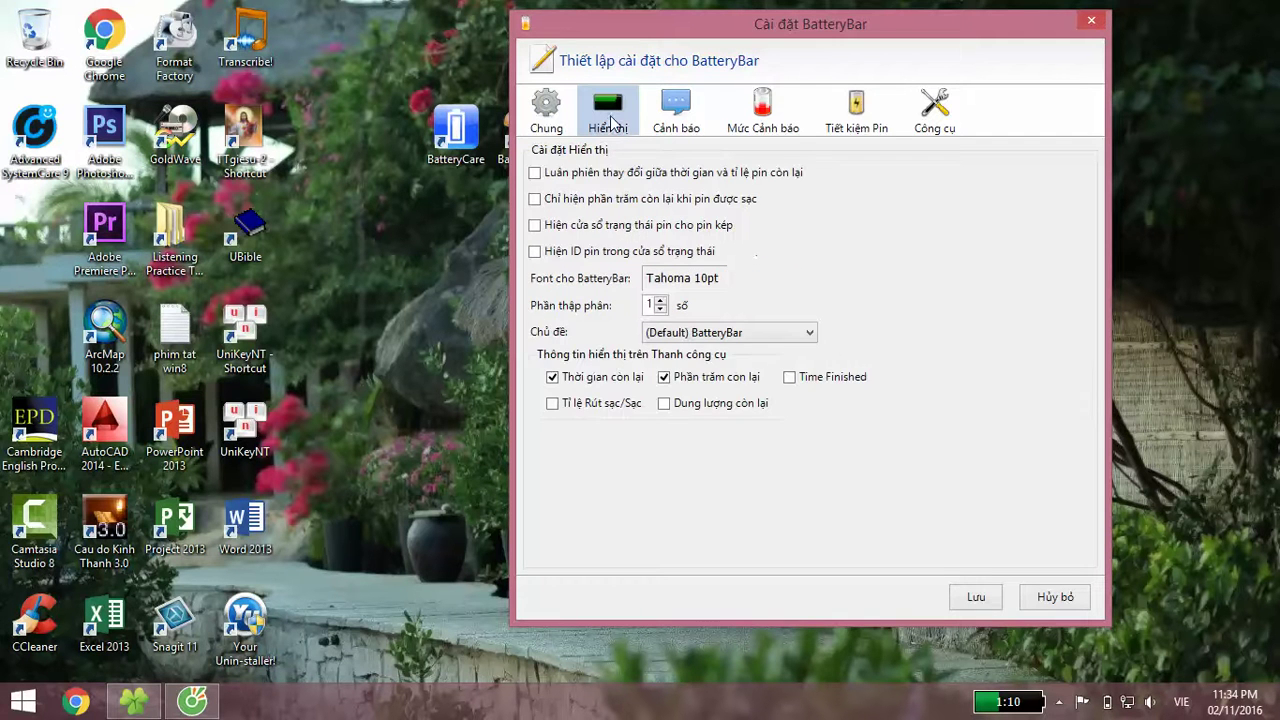
{"action": "left_click", "coordinate": [696, 110]}
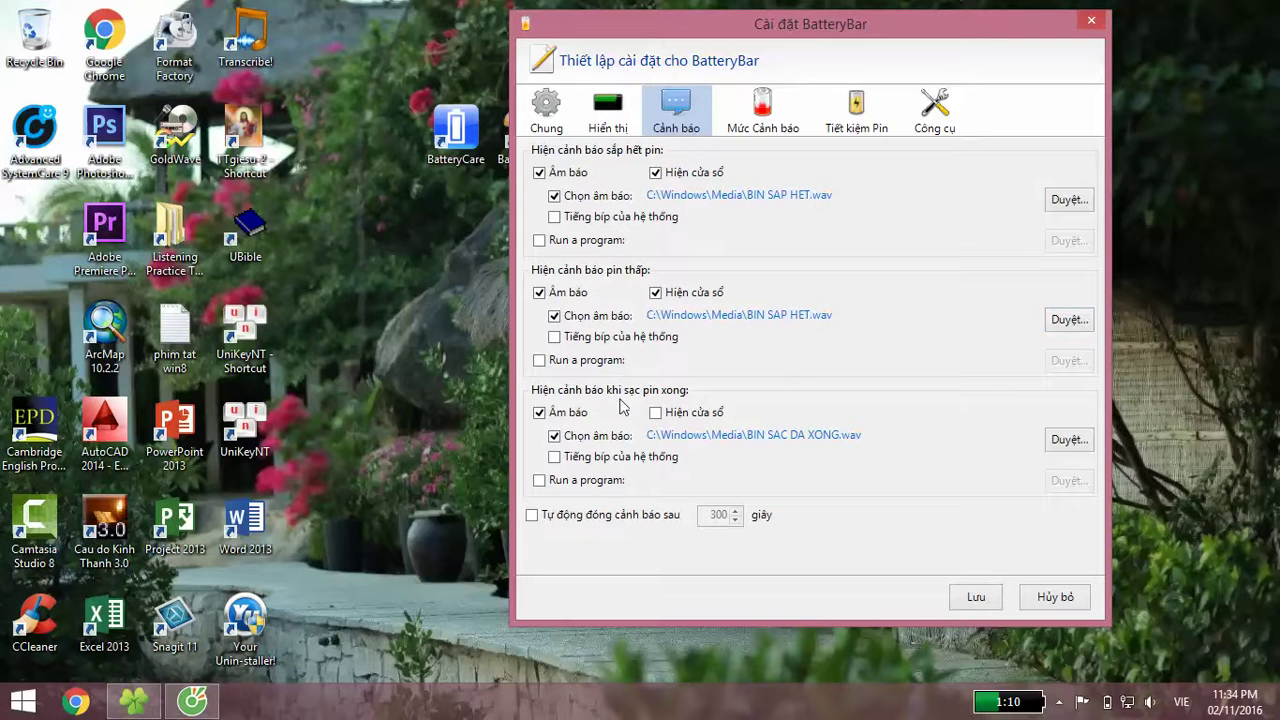
Browse the Media folder for a charge-complete alert sound without choosing one, and save the BatteryBar settings
{"action": "left_click", "coordinate": [1074, 440]}
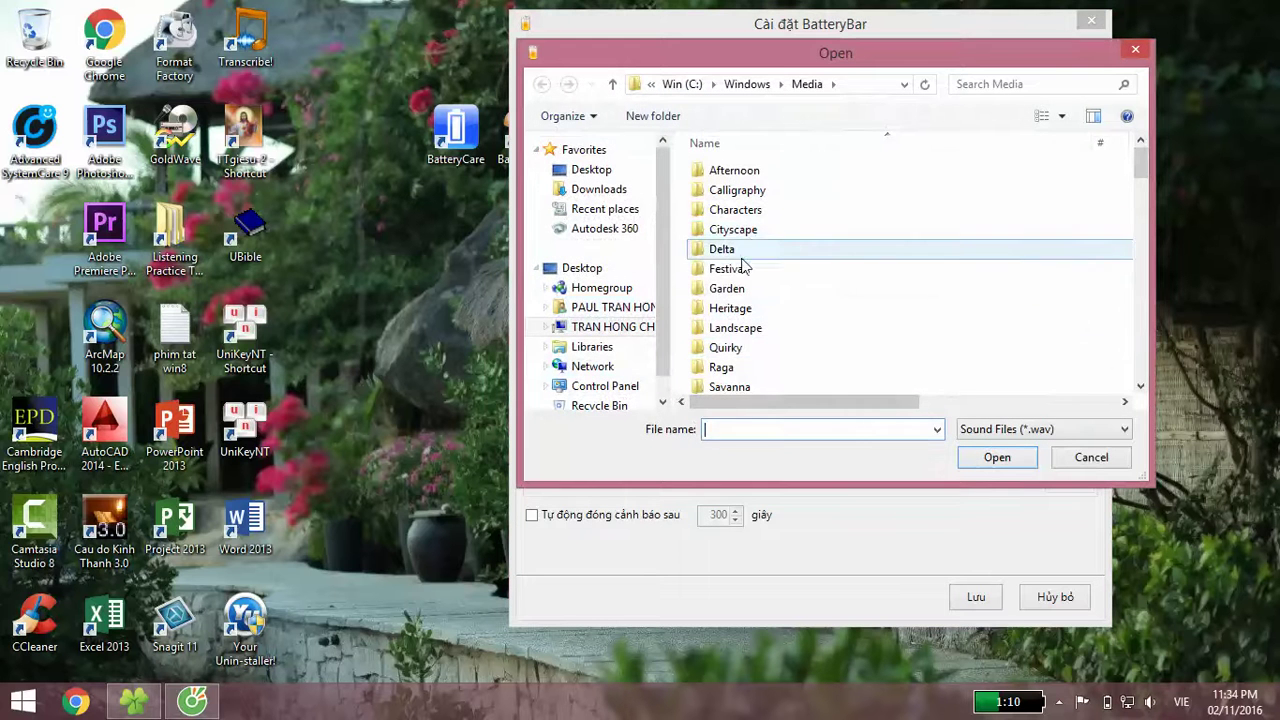
{"action": "left_click", "coordinate": [1135, 49]}
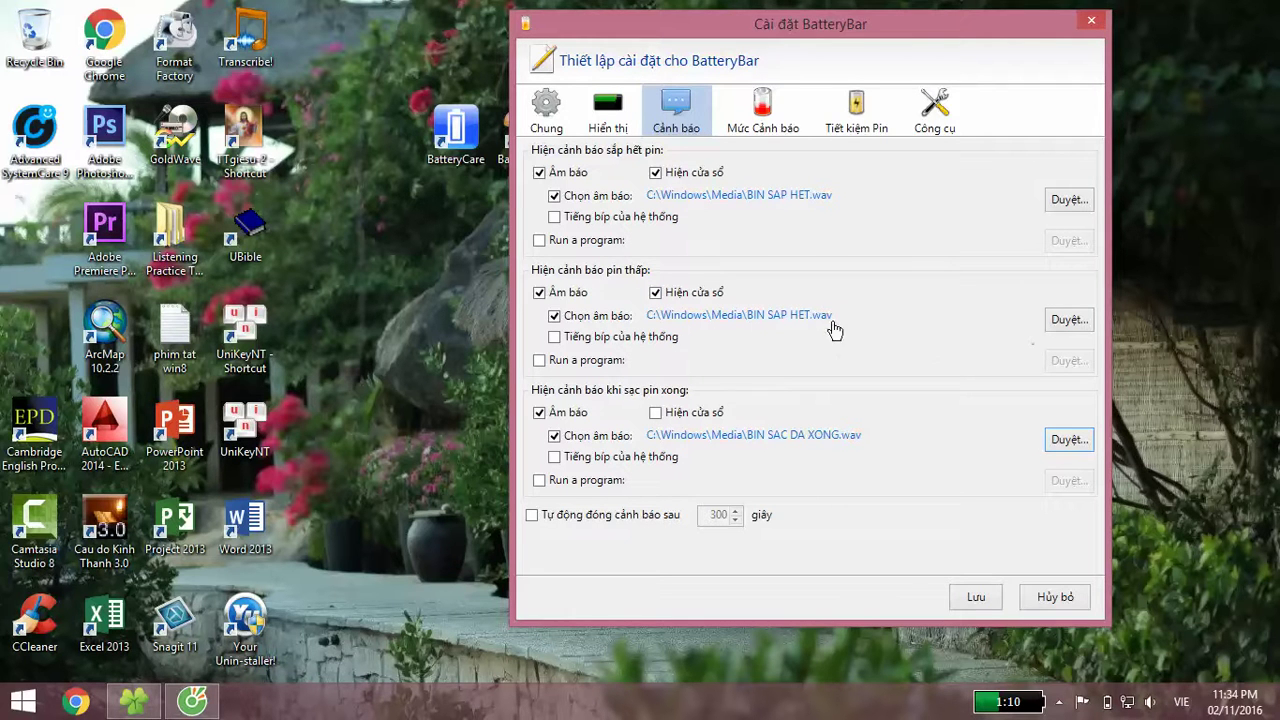
{"action": "left_click", "coordinate": [977, 598]}
{"action": "mouse_move", "coordinate": [1000, 703]}
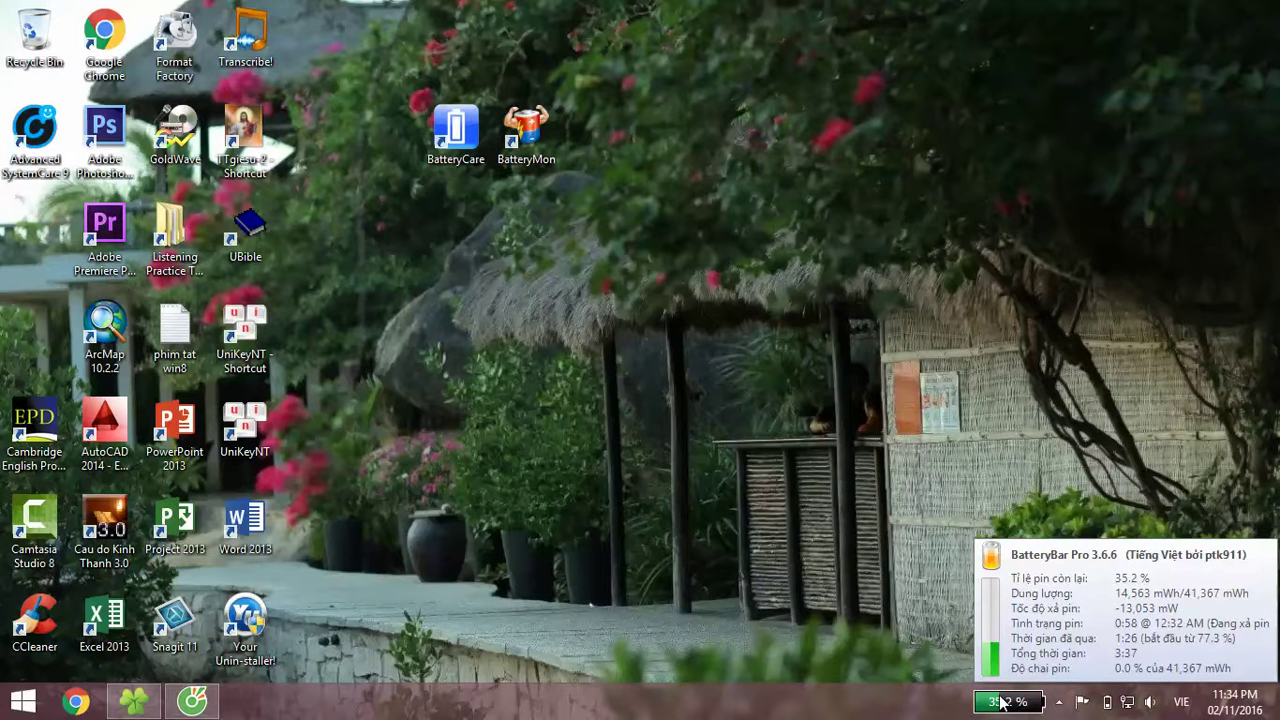
Cycle the BatteryBar taskbar indicator through its display modes, ending on the battery percentage
{"action": "left_click", "coordinate": [1003, 702]}
{"action": "left_click", "coordinate": [1017, 706]}
{"action": "mouse_move", "coordinate": [1017, 706]}
{"action": "left_click", "coordinate": [1022, 708]}
{"action": "left_click", "coordinate": [1030, 710]}
{"action": "right_click", "coordinate": [857, 301]}
{"action": "left_click", "coordinate": [882, 351]}
{"action": "right_click", "coordinate": [643, 188]}
{"action": "left_click", "coordinate": [668, 238]}
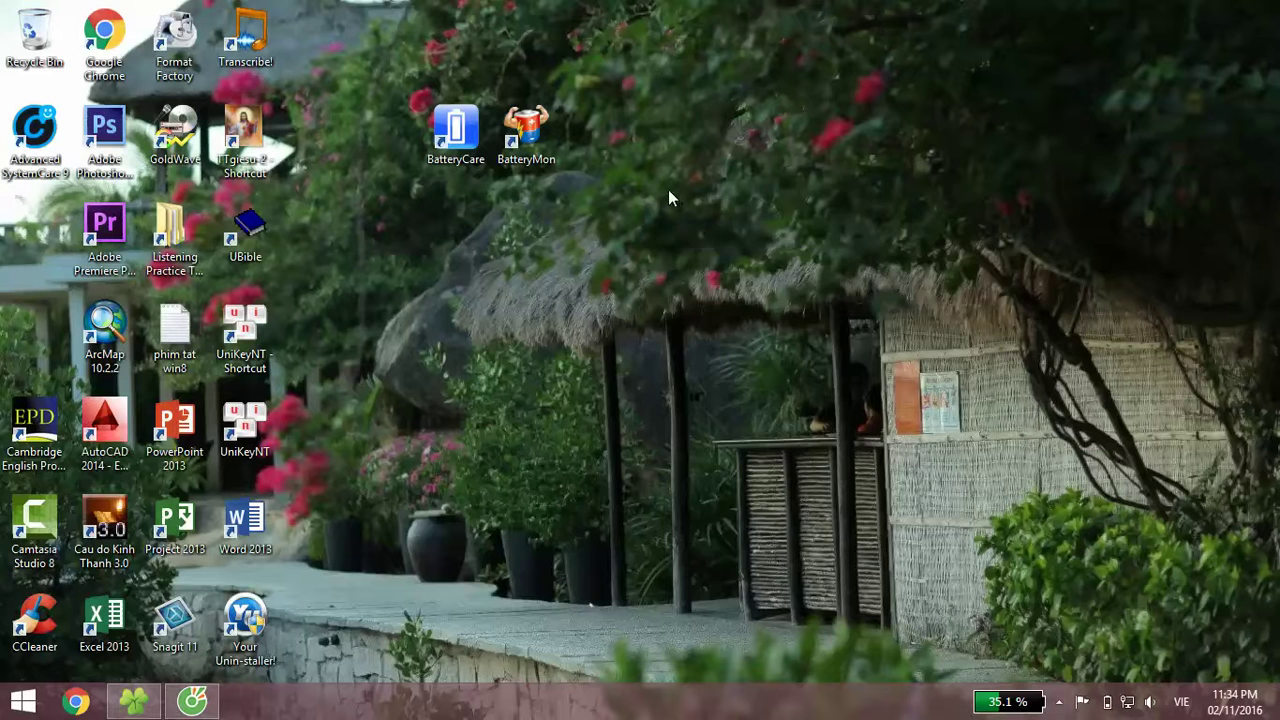
{"action": "right_click", "coordinate": [668, 189]}
{"action": "left_click", "coordinate": [712, 242]}
{"action": "right_click", "coordinate": [620, 180]}
{"action": "left_click", "coordinate": [645, 234]}
{"action": "right_click", "coordinate": [631, 209]}
{"action": "left_click", "coordinate": [682, 252]}
Look through the hidden notification-area icons and dismiss them
{"action": "left_click", "coordinate": [1059, 702]}
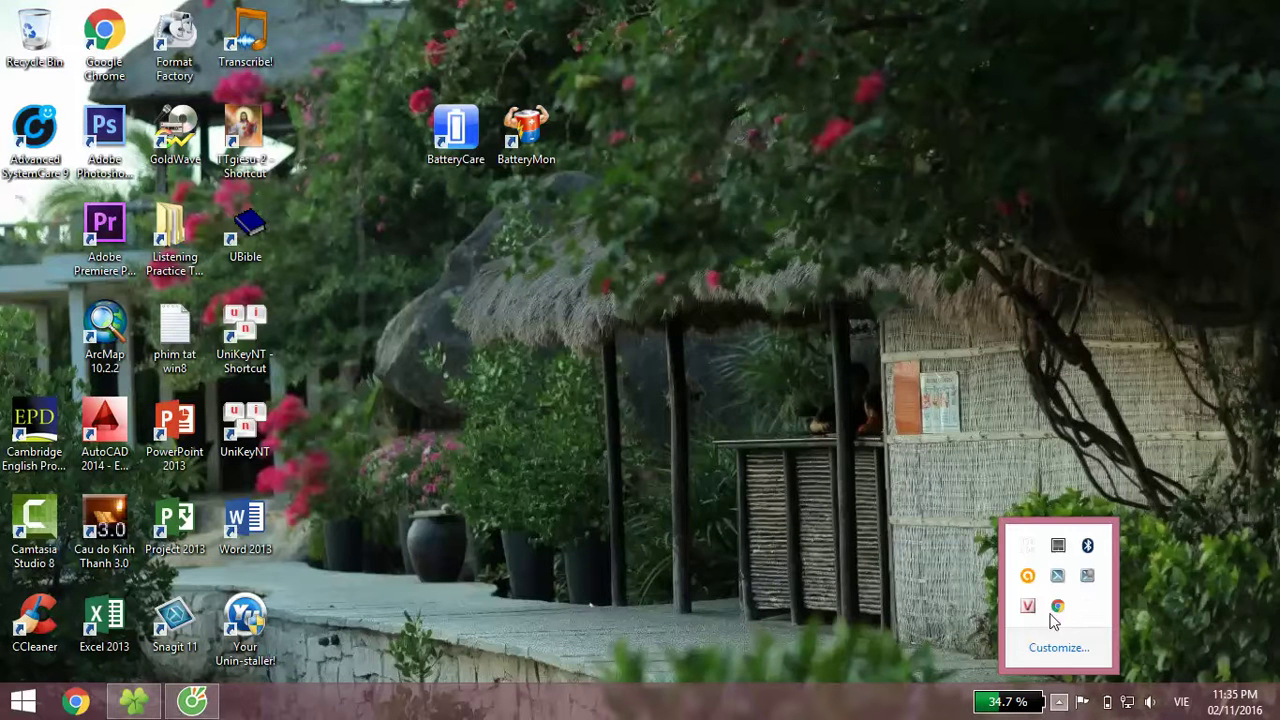
{"action": "right_click", "coordinate": [1027, 545]}
{"action": "left_click", "coordinate": [930, 344]}
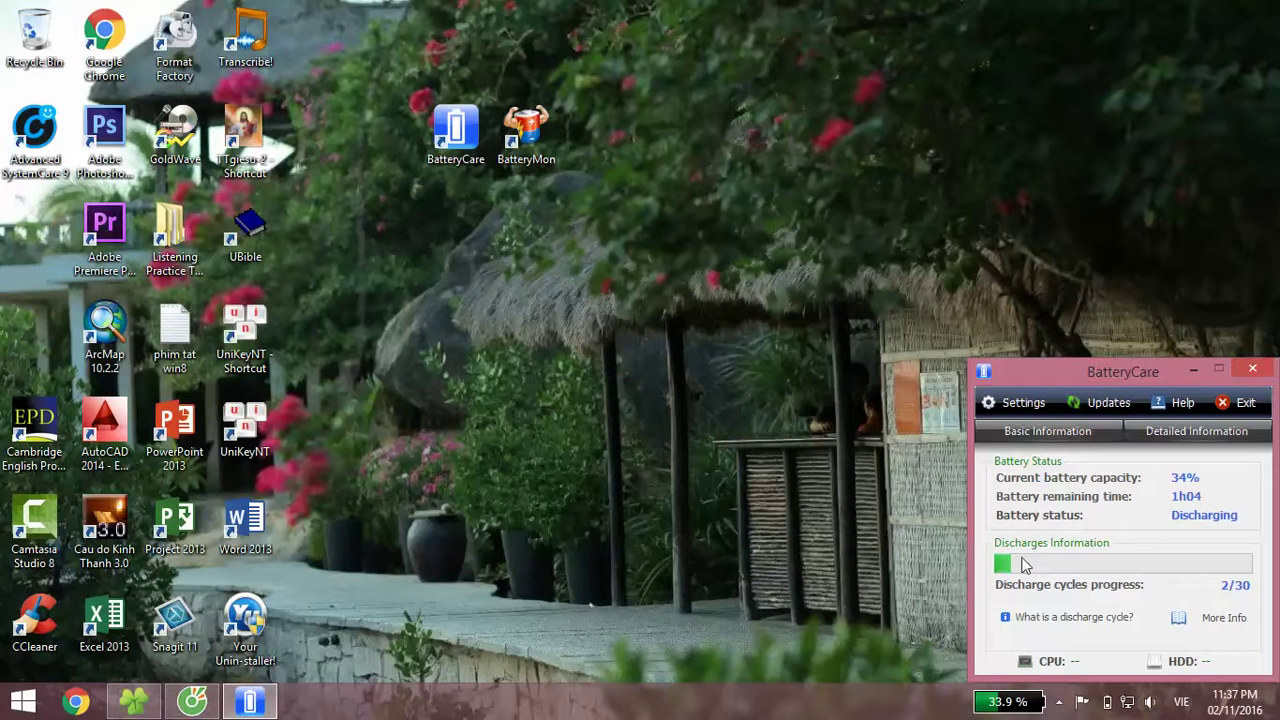
{"action": "right_click", "coordinate": [791, 275]}
{"action": "left_click", "coordinate": [811, 322]}
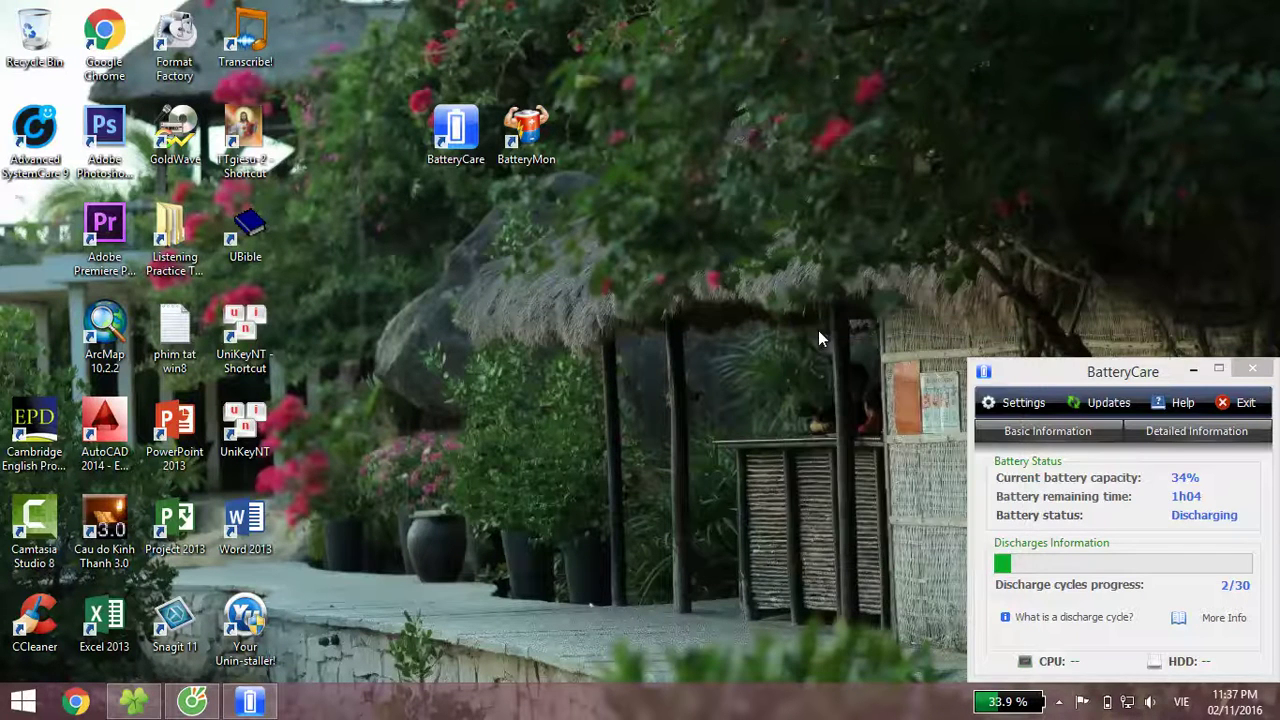
{"action": "right_click", "coordinate": [703, 280]}
{"action": "left_click", "coordinate": [737, 331]}
{"action": "right_click", "coordinate": [731, 246]}
{"action": "left_click", "coordinate": [757, 297]}
Sort the desktop icons by name in descending order
{"action": "right_click", "coordinate": [762, 178]}
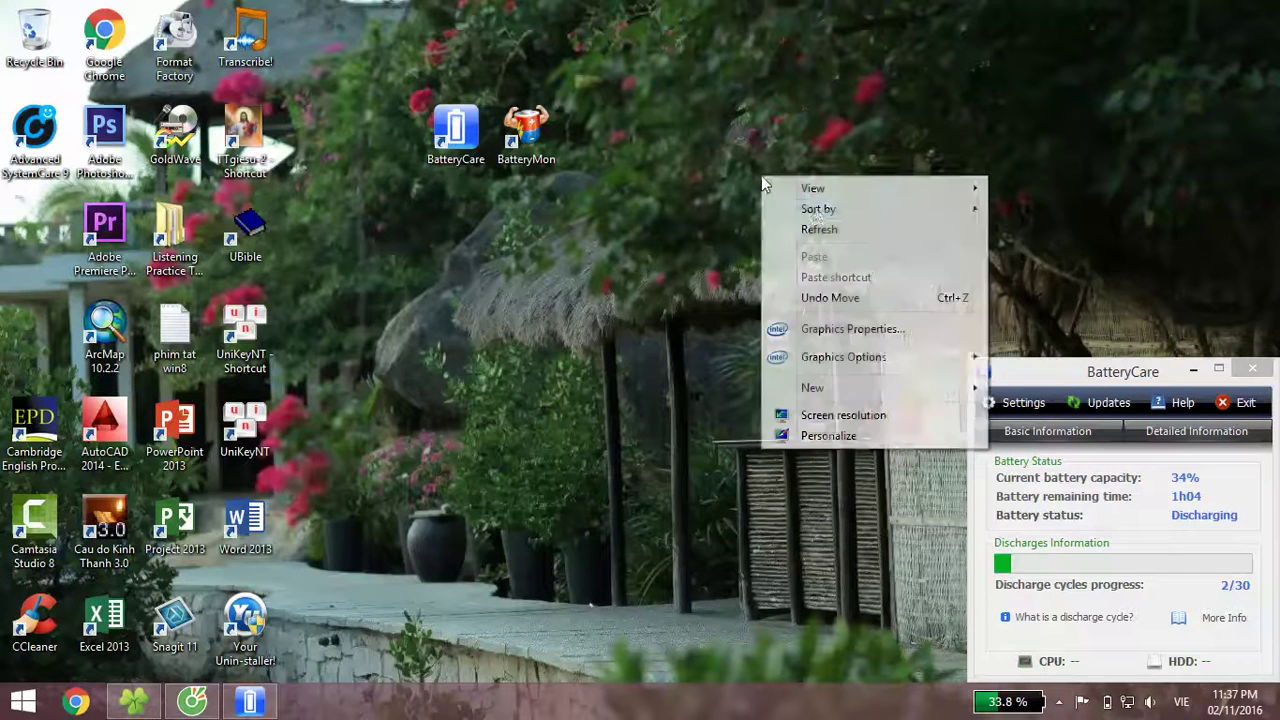
{"action": "mouse_move", "coordinate": [910, 212]}
{"action": "left_click", "coordinate": [1005, 208]}
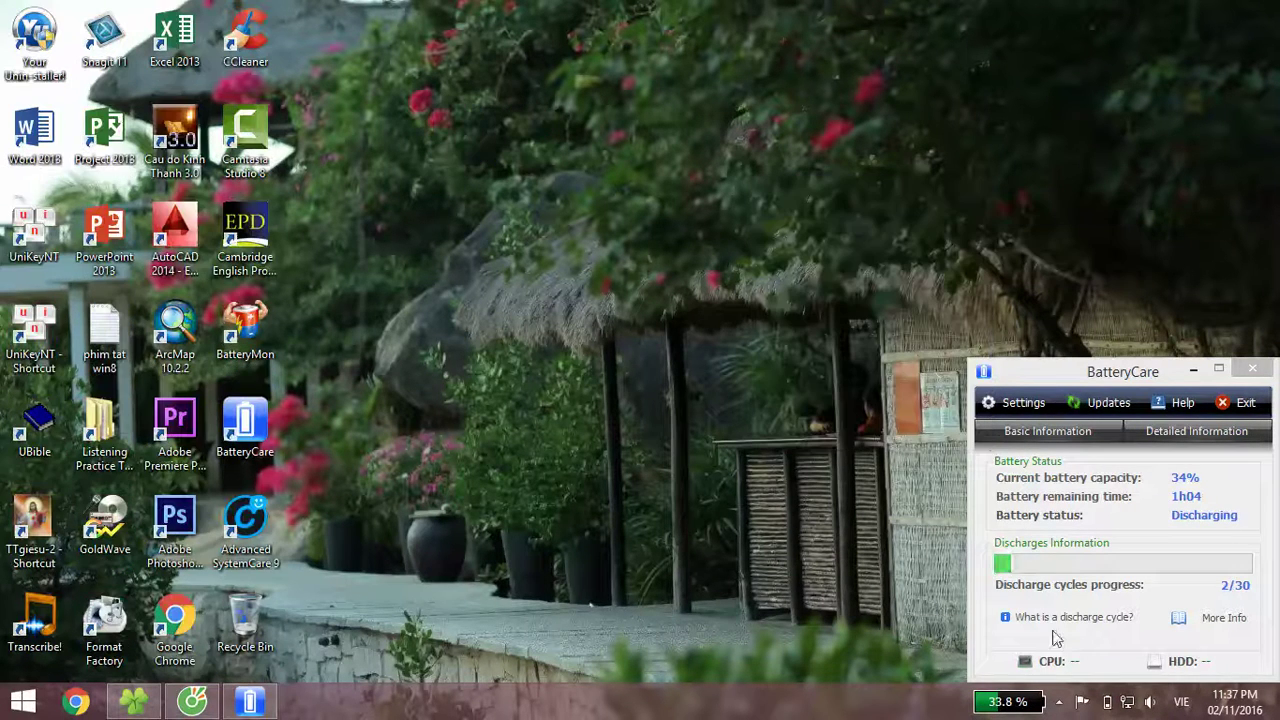
{"action": "left_click", "coordinate": [1058, 702]}
{"action": "left_click", "coordinate": [1077, 675]}
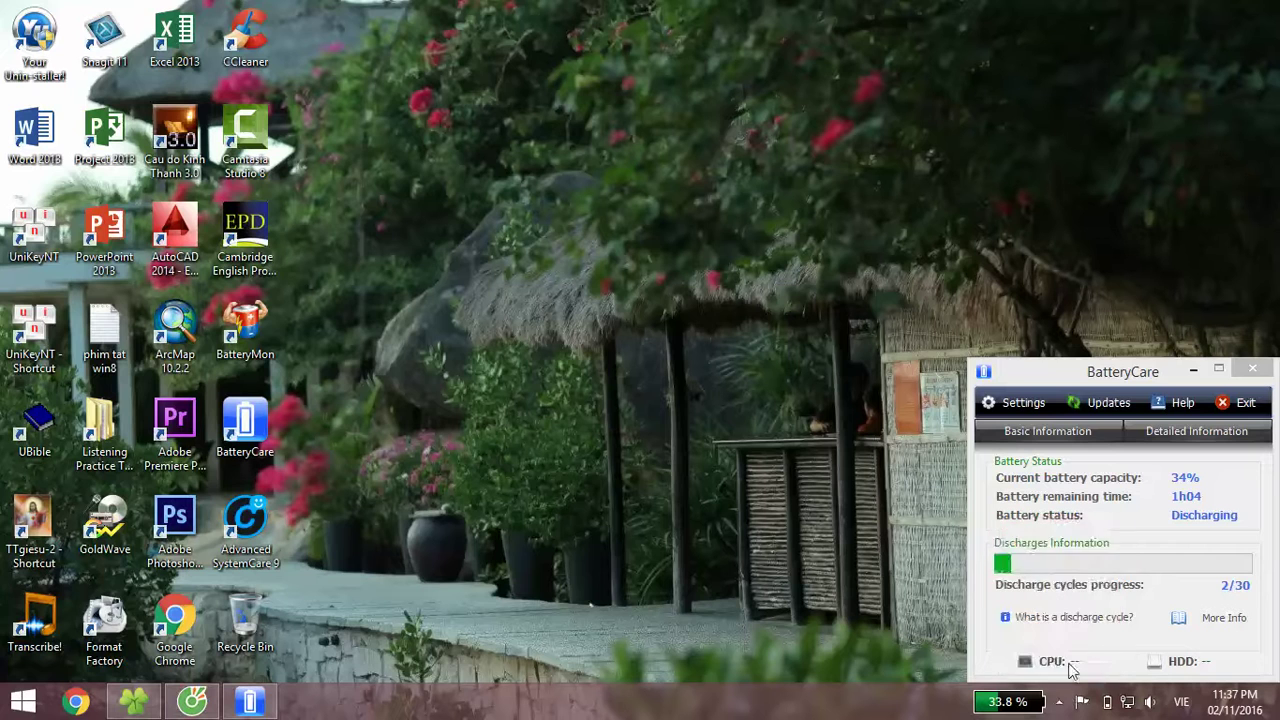